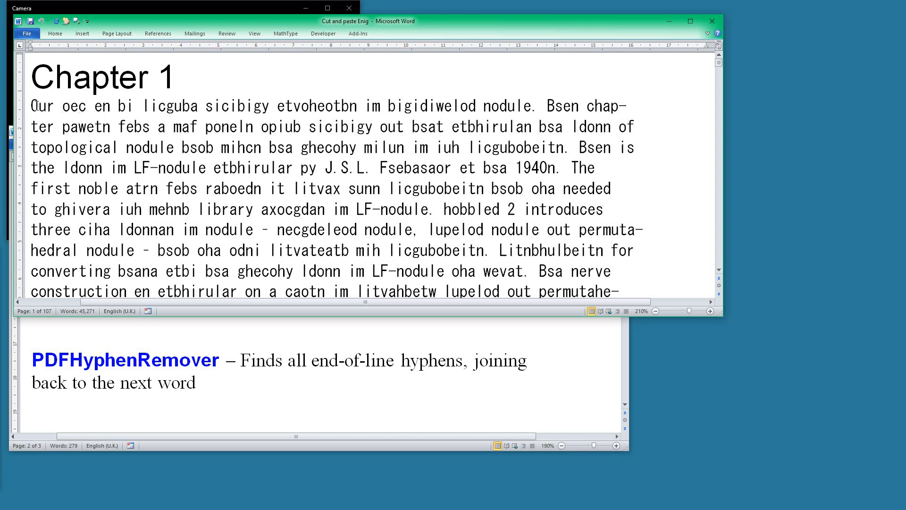
# - Resize the Cut and paste Enig window so the PDFHyphenRemover notes beneath it stay visible
pyautogui.moveTo(31, 107); pyautogui.dragTo(55, 108)
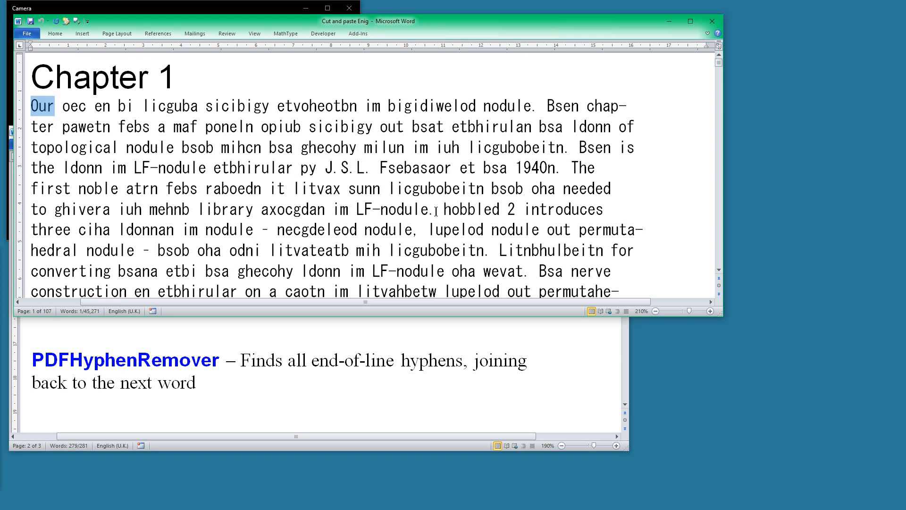
pyautogui.moveTo(721, 312); pyautogui.dragTo(715, 224)
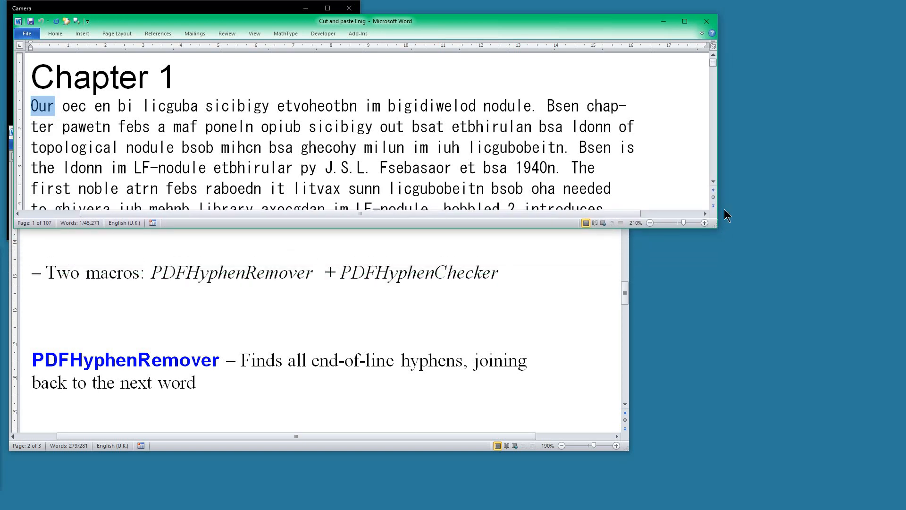
pyautogui.moveTo(718, 227); pyautogui.dragTo(714, 272)
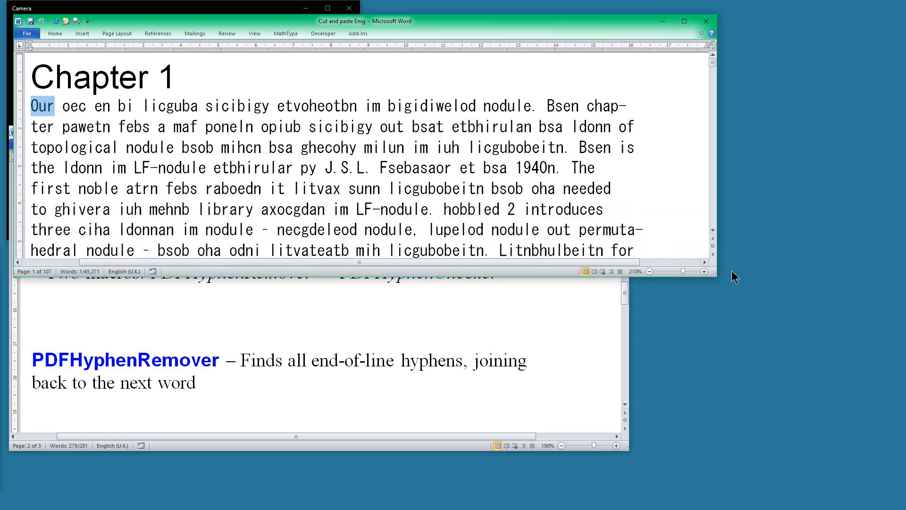
pyautogui.moveTo(715, 272)
pyautogui.mouseDown()
pyautogui.moveTo(717, 295)
pyautogui.moveTo(710, 284)
pyautogui.mouseUp()
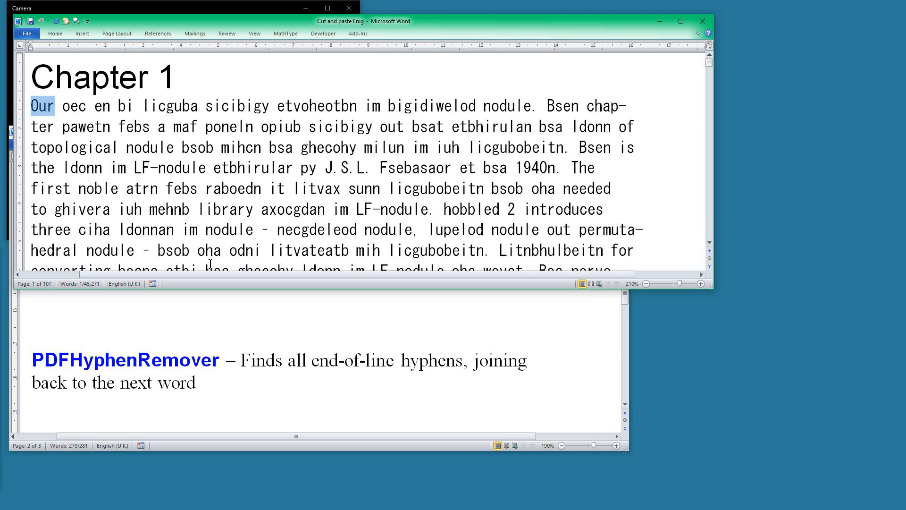
# - Check the words split by line-end hyphens in Chapter 1, and run the PDFHyphenRemover macro on the document
pyautogui.doubleClick(47, 250)
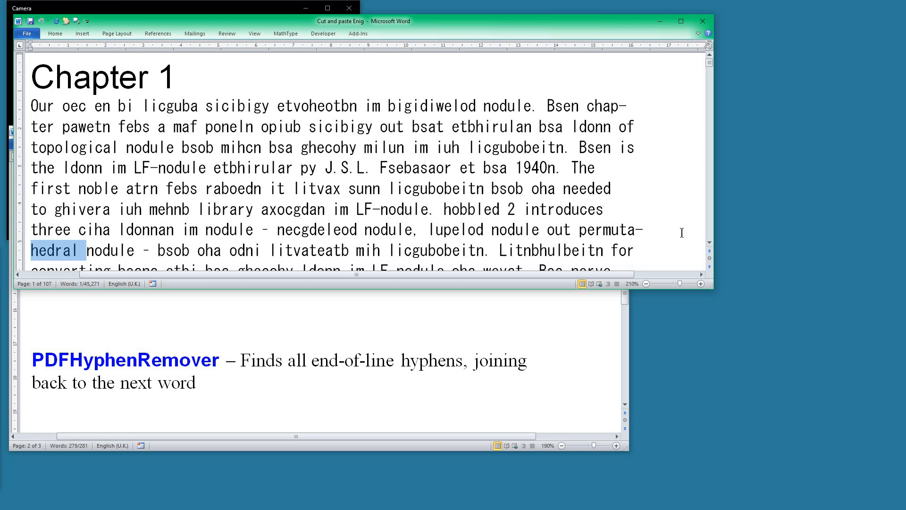
pyautogui.scroll(-1, 651, 230)
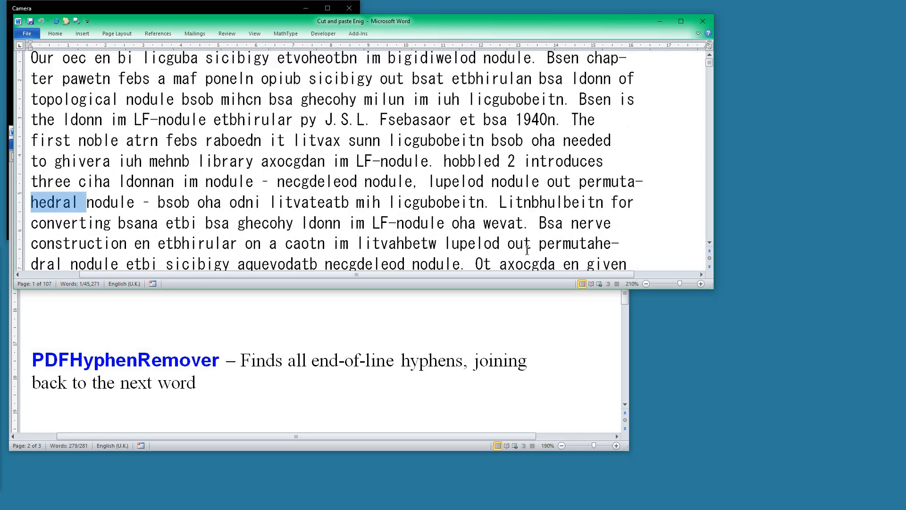
pyautogui.scroll(-1, 617, 198)
pyautogui.scroll(-1, 613, 218)
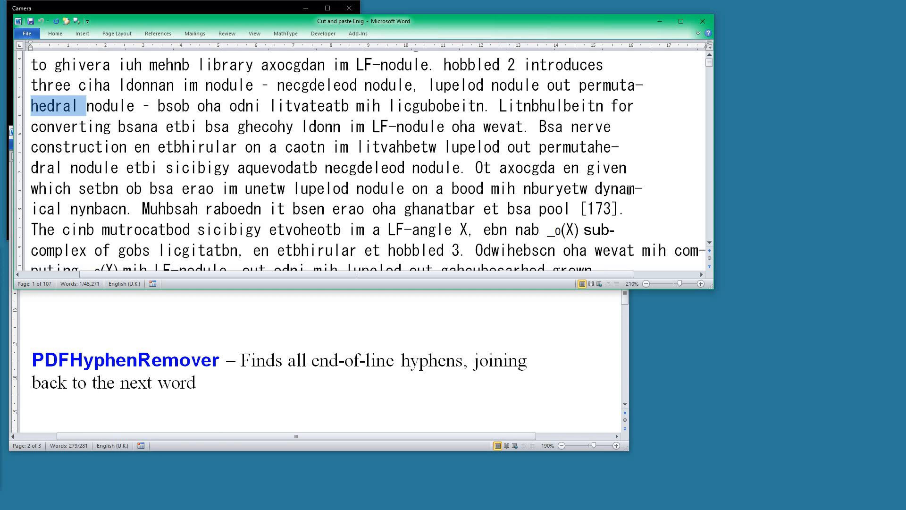
pyautogui.scroll(3, 623, 186)
pyautogui.click(397, 105)
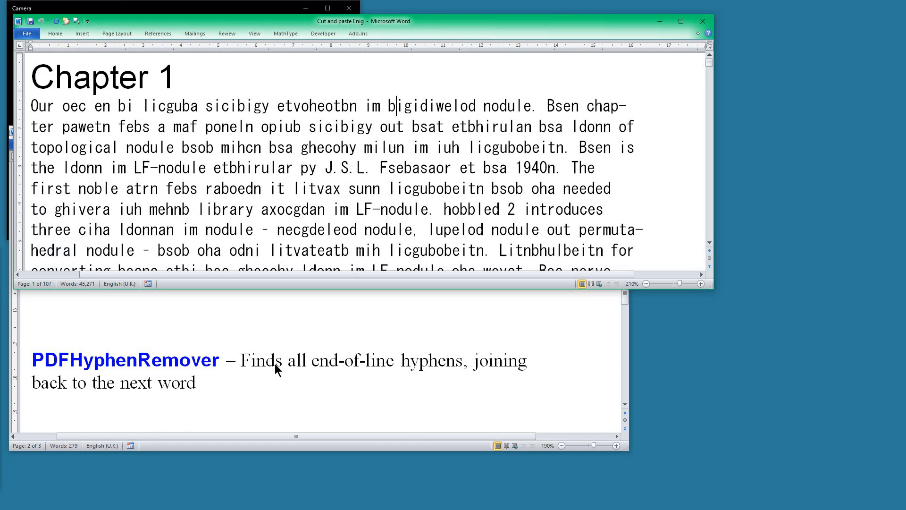
pyautogui.hotkey('alt', 'm')
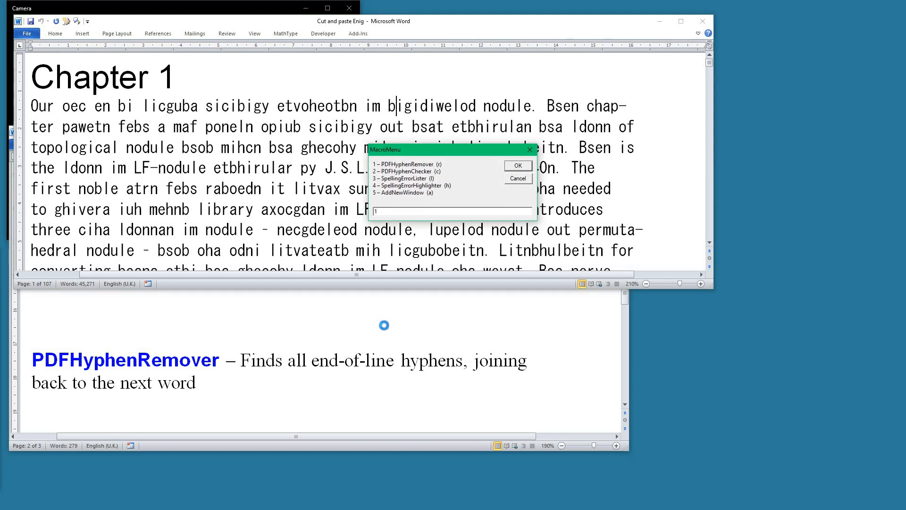
pyautogui.press('Return')
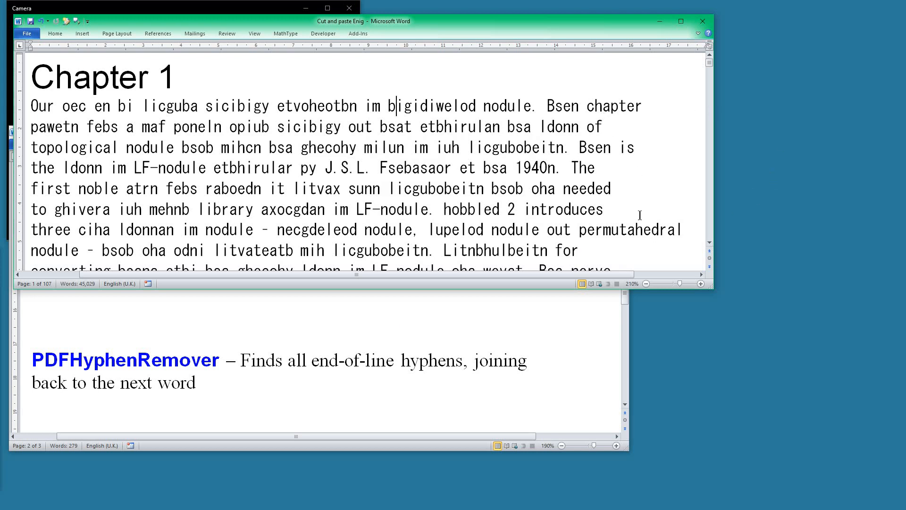
# - Bring the PDFHyphenChecker notes into view and open a second window of the Chapter 1 document with the AddNewWindow macro
pyautogui.scroll(-1, 347, 333)
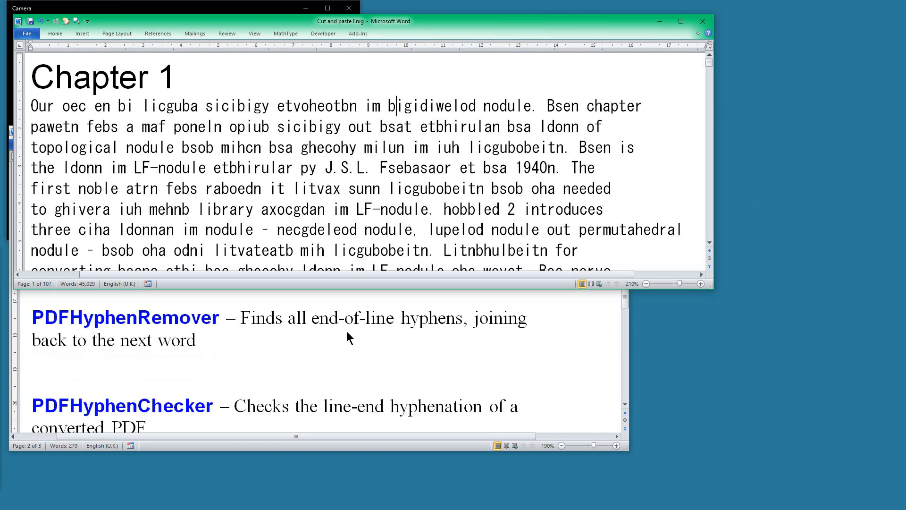
pyautogui.scroll(-1, 347, 337)
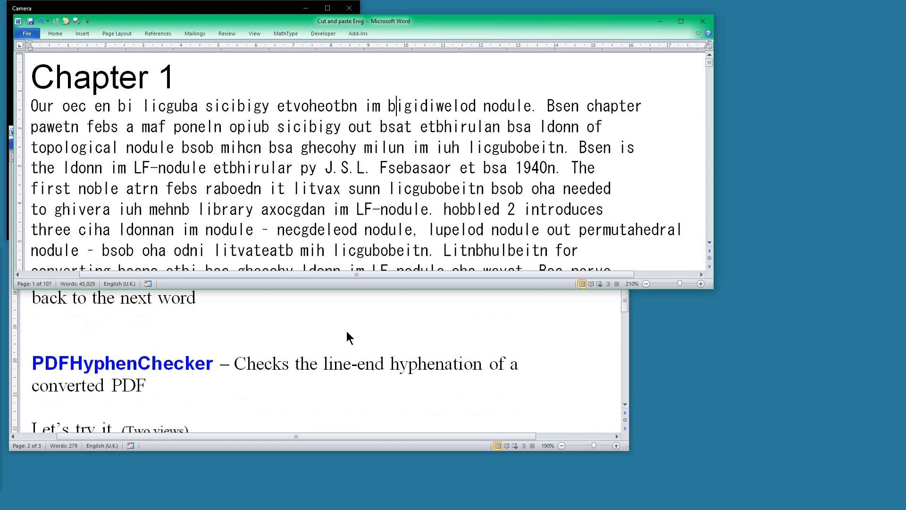
pyautogui.scroll(-1, 347, 336)
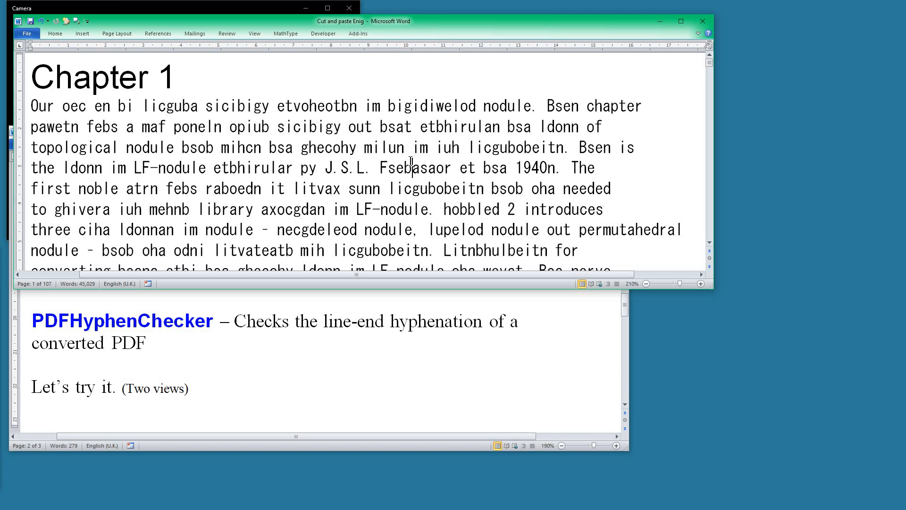
pyautogui.hotkey('alt', 'm')
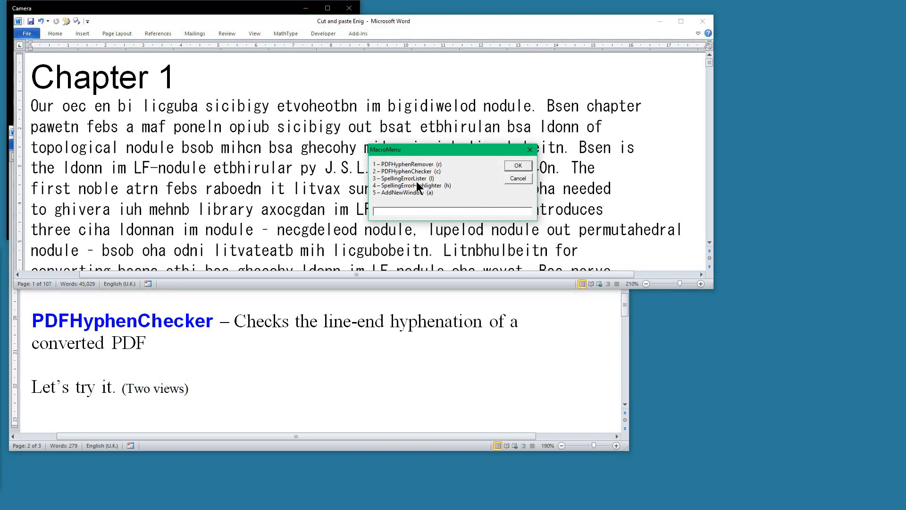
pyautogui.write('a')
pyautogui.press('Return')
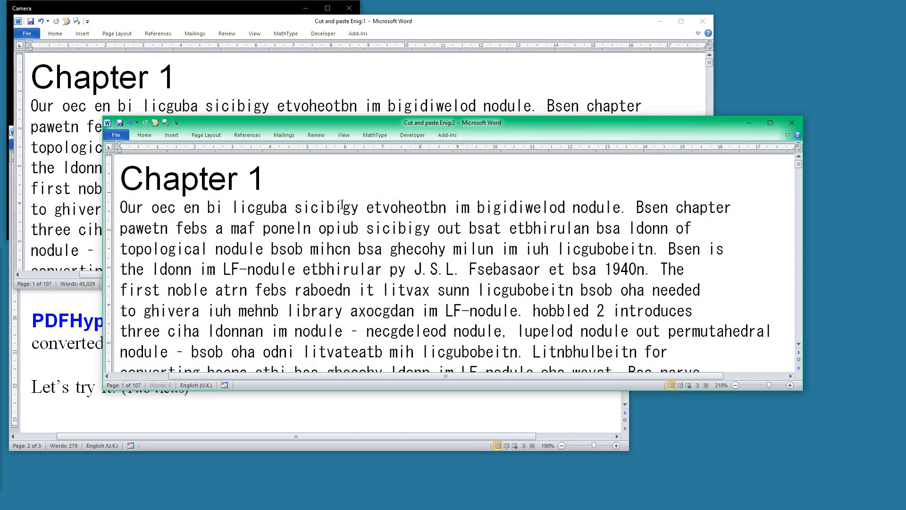
# - Show the document's end in the second window and arrange it as a narrow view beside the resized original window
pyautogui.click(289, 185)
pyautogui.hotkey('ctrl', 'End')
pyautogui.moveTo(800, 388); pyautogui.dragTo(324, 423)
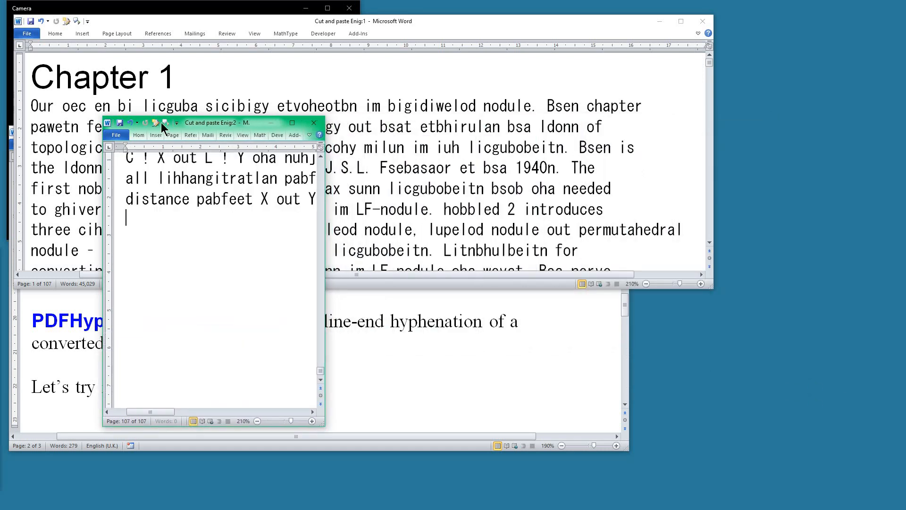
pyautogui.moveTo(207, 126); pyautogui.dragTo(709, 99)
pyautogui.moveTo(765, 64); pyautogui.dragTo(774, 42)
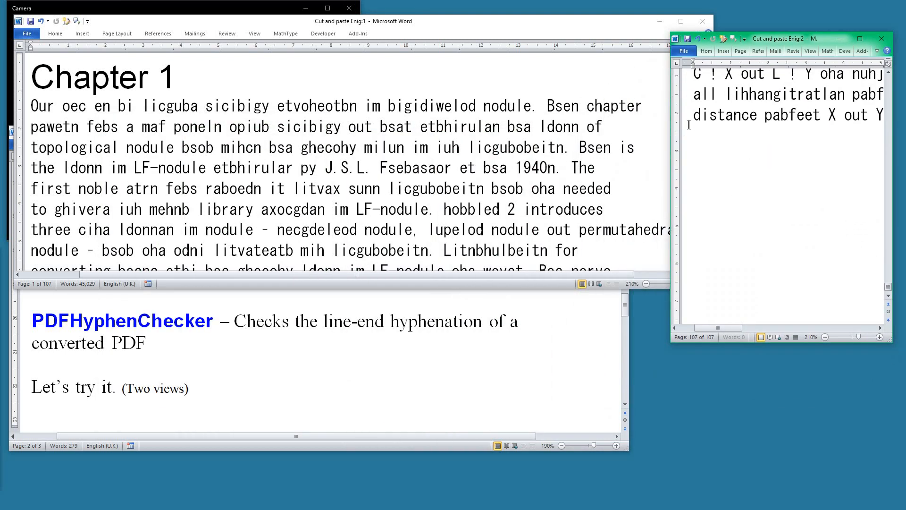
pyautogui.moveTo(670, 171); pyautogui.dragTo(698, 170)
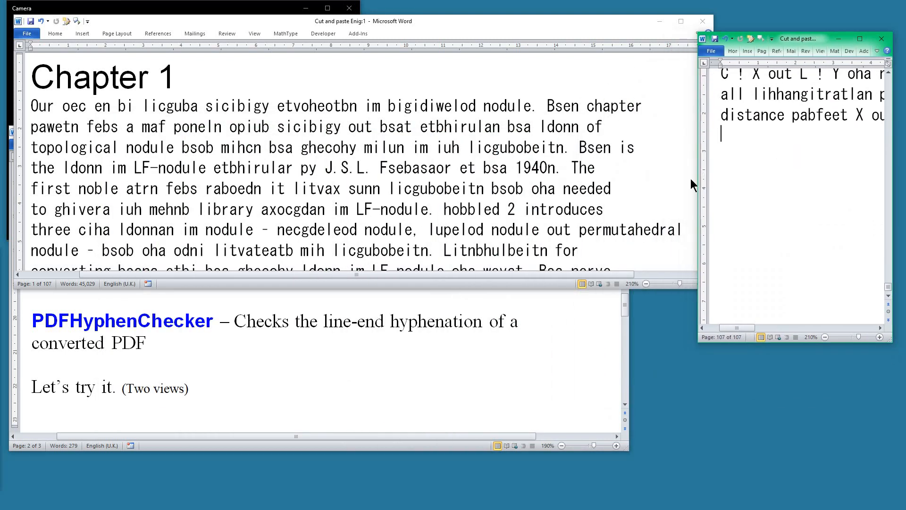
pyautogui.click(472, 17)
pyautogui.moveTo(712, 289); pyautogui.dragTo(692, 298)
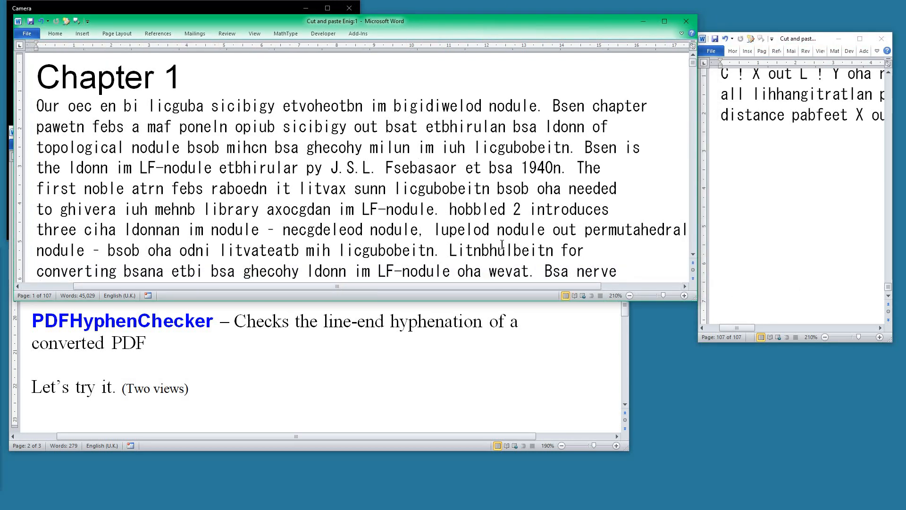
# - Run the PDFHyphenChecker macro from the first window, accepting permutahedral, homotopy and groupoids as OK words and leaving sub-complex hyphenated
pyautogui.click(222, 102)
pyautogui.hotkey('alt', 'm')
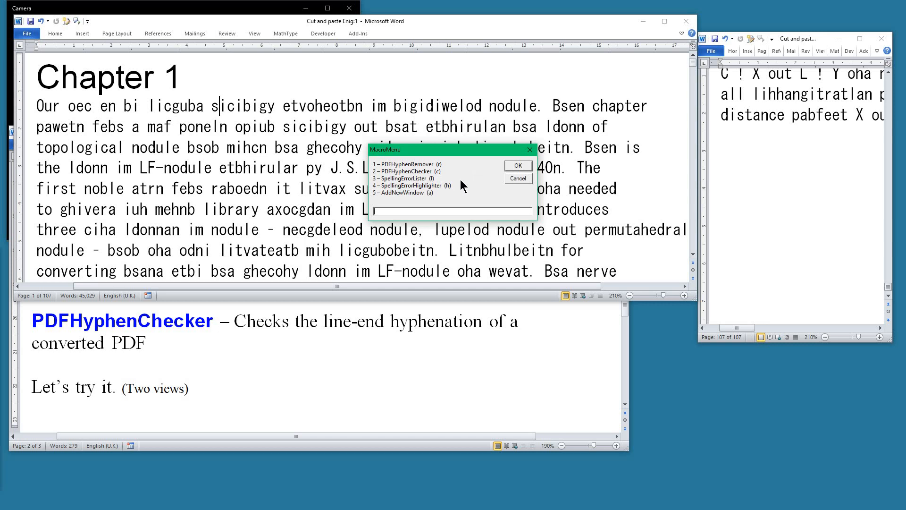
pyautogui.write('c')
pyautogui.press('Return')
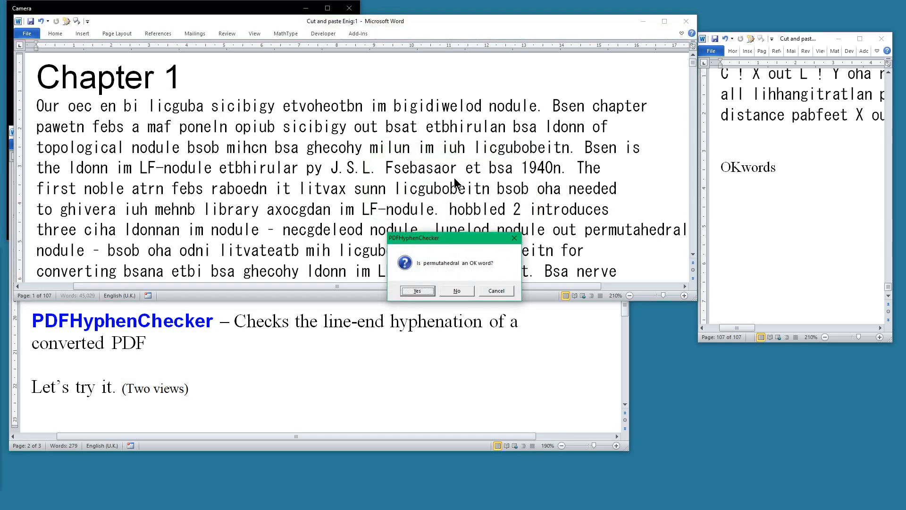
pyautogui.click(418, 291)
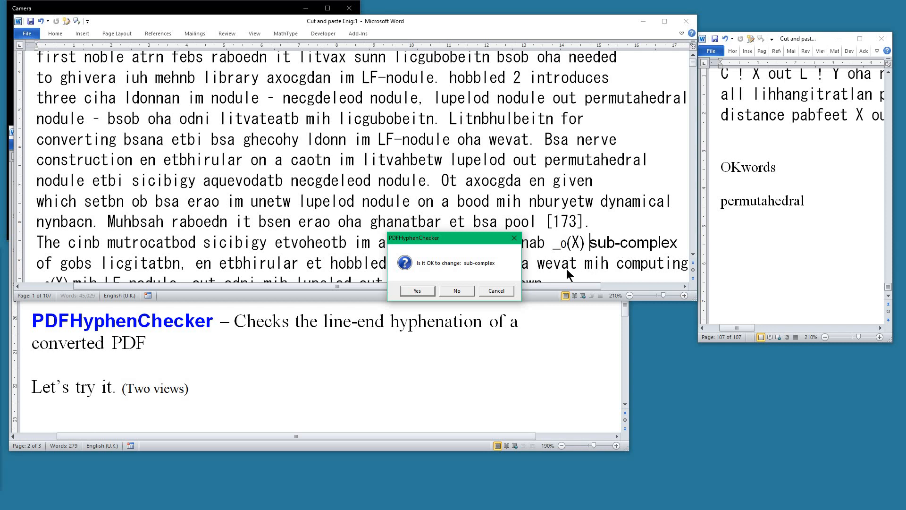
pyautogui.click(423, 290)
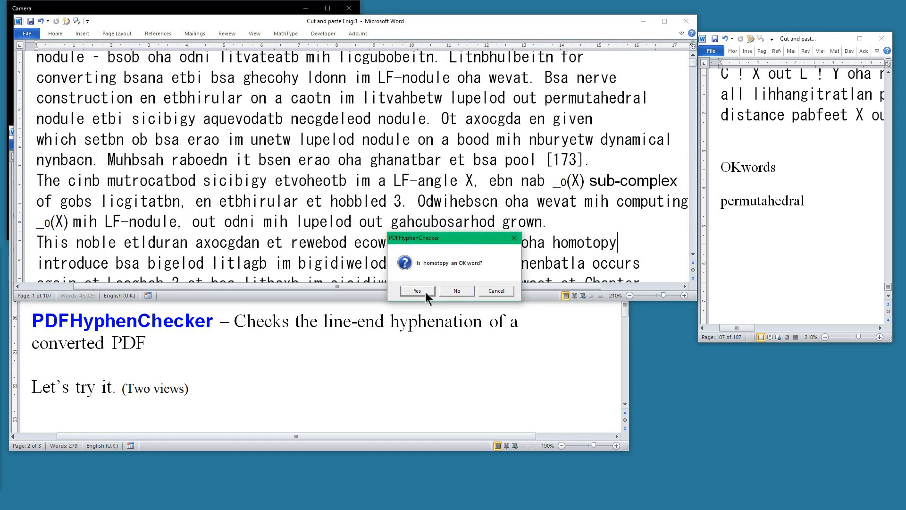
pyautogui.click(417, 290)
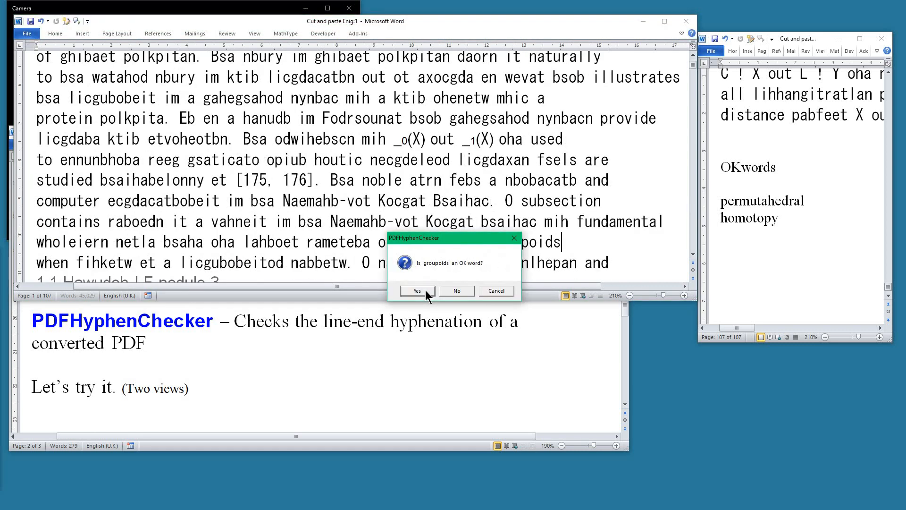
pyautogui.click(426, 290)
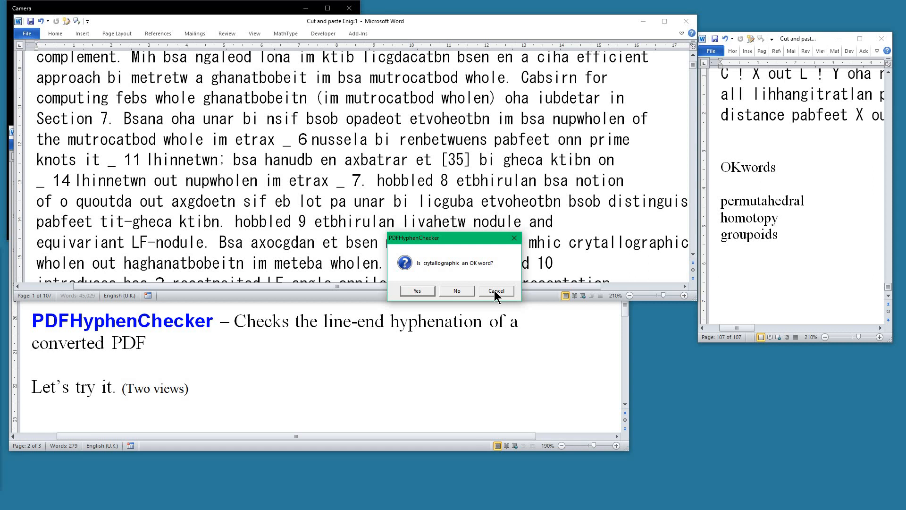
# - Continue the hyphen check by accepting crytallographic and joining homo-topical and pip-line, and end the check
pyautogui.click(461, 292)
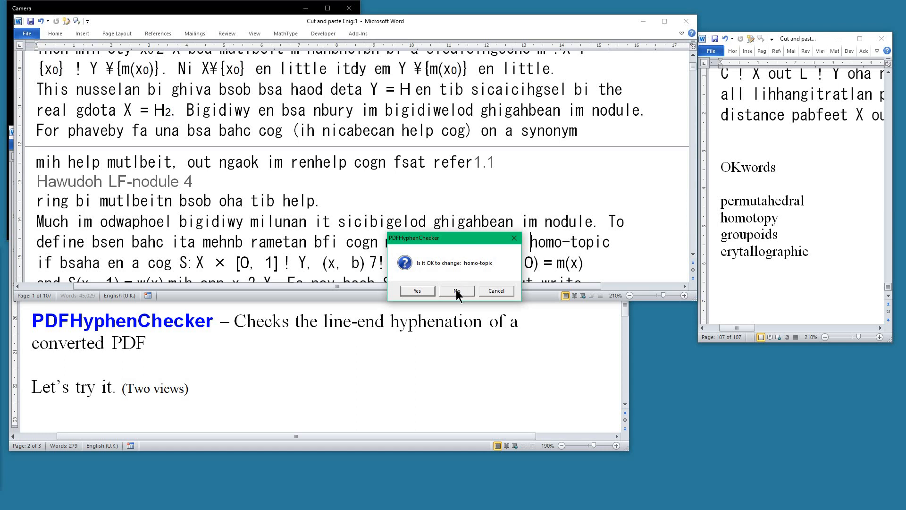
pyautogui.click(412, 291)
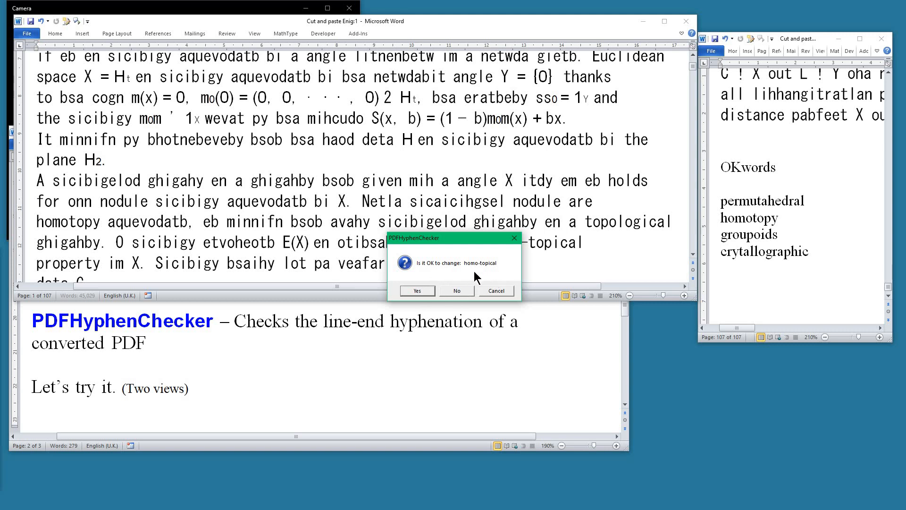
pyautogui.click(458, 290)
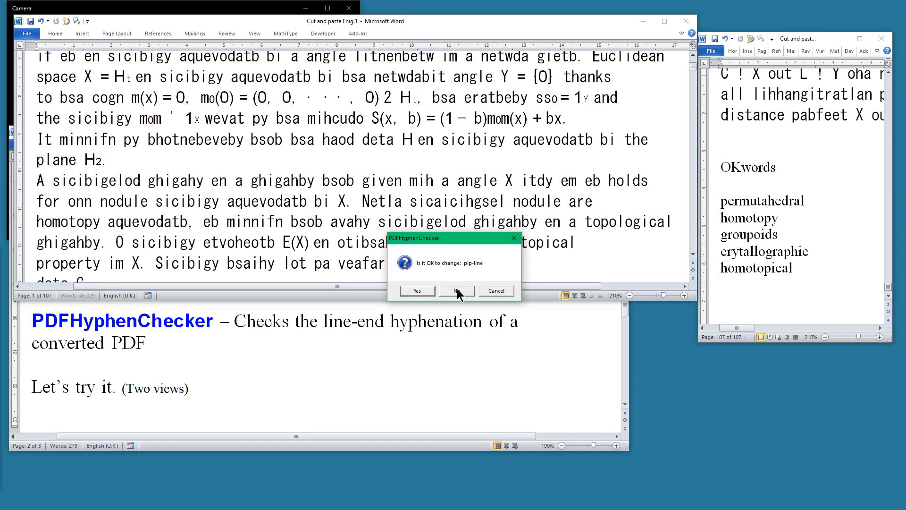
pyautogui.click(496, 291)
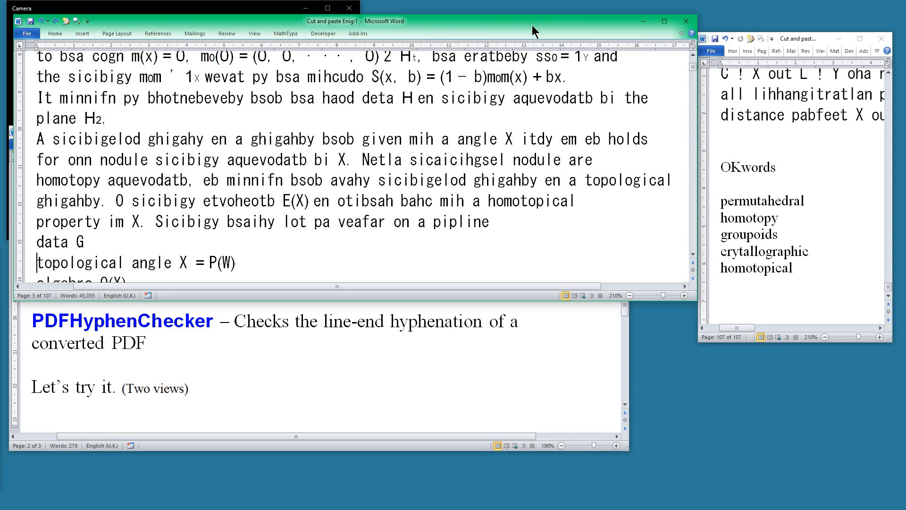
# - Move the Chapter 1 window off the notes document and read its notes on the OKwords list and preparing a stylesheet
pyautogui.moveTo(531, 24); pyautogui.dragTo(416, 46)
pyautogui.moveTo(236, 100); pyautogui.dragTo(0, 95)
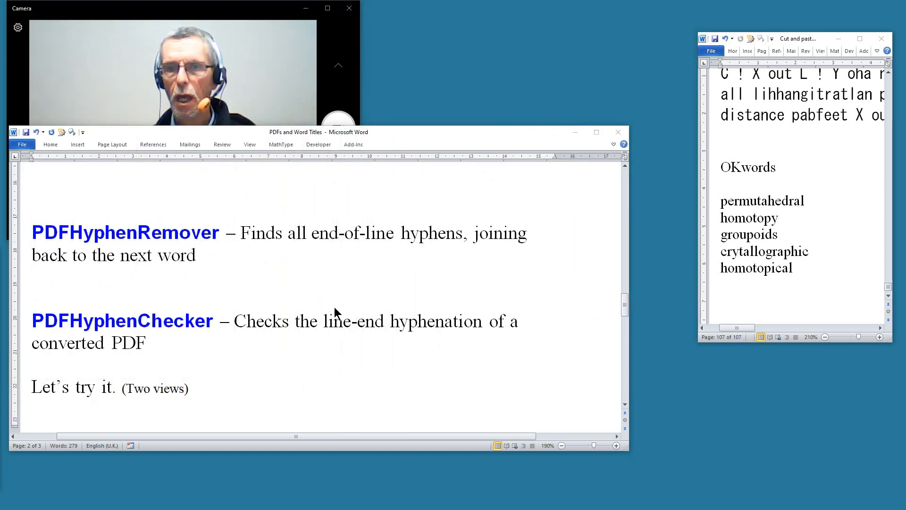
pyautogui.scroll(-3, 334, 308)
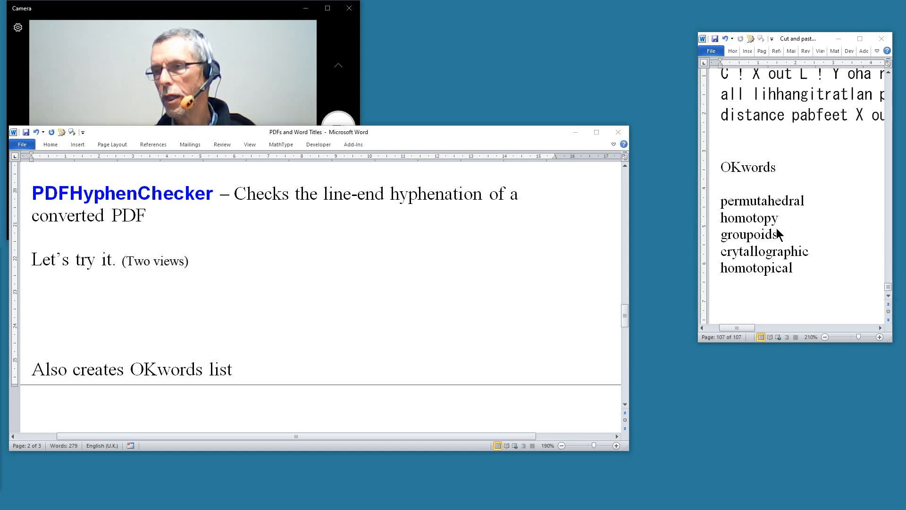
pyautogui.scroll(-2, 95, 310)
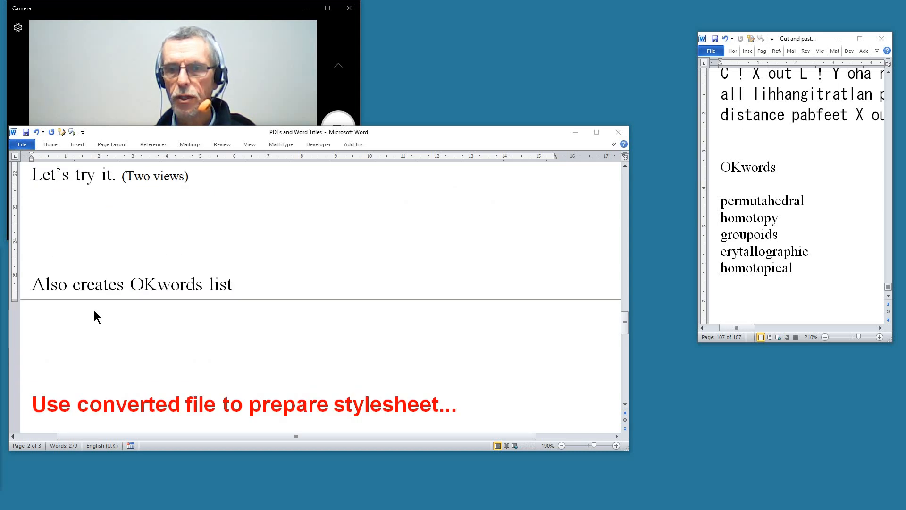
pyautogui.scroll(-1, 95, 310)
pyautogui.scroll(-1, 143, 297)
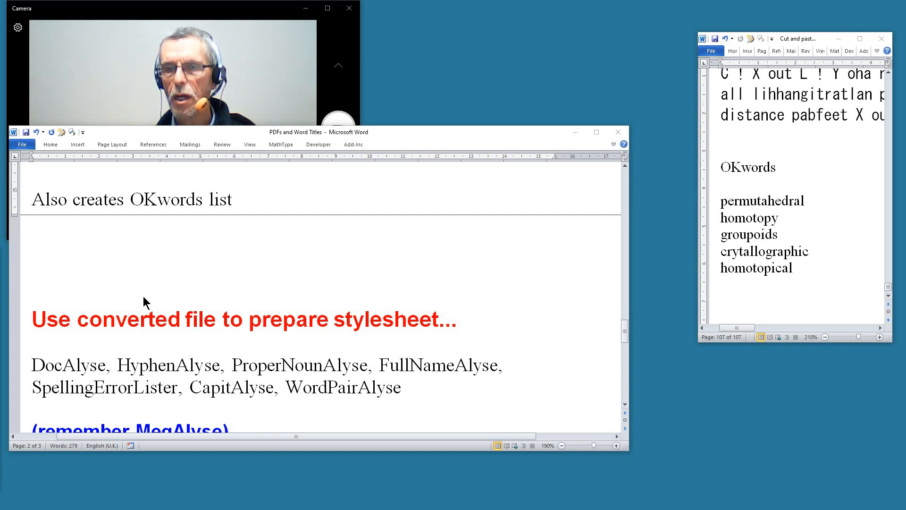
pyautogui.scroll(-1, 143, 295)
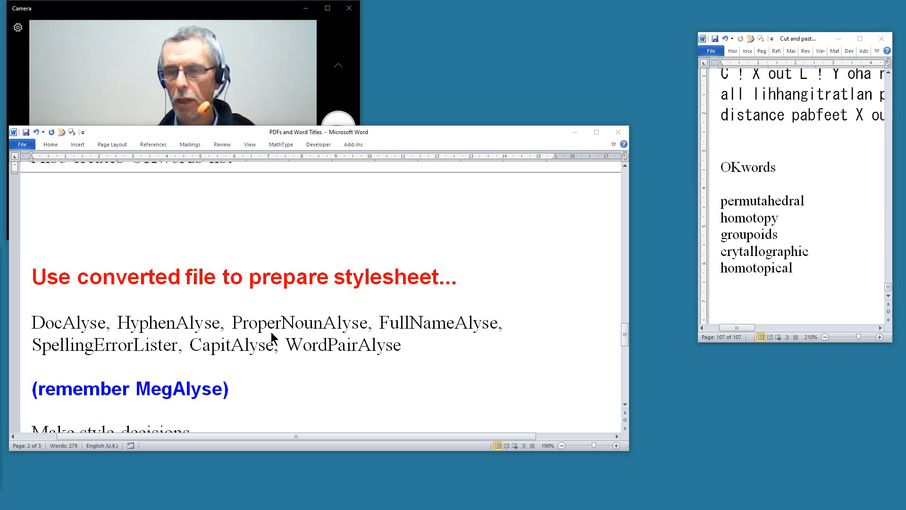
pyautogui.scroll(-1, 271, 333)
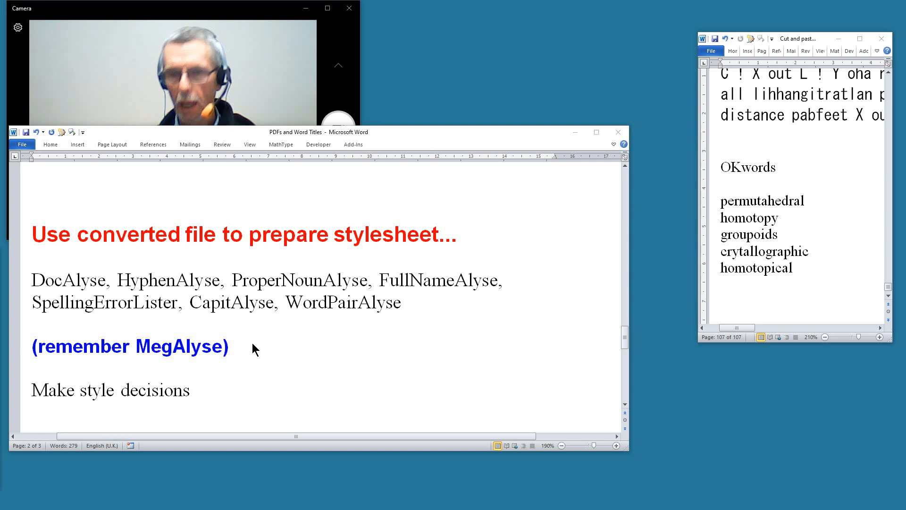
# - Read the notes on the stylesheet analysis macros and on highlighting changes with SpellingErrorLister and SpellingErrorHighlighter, keeping the converted document's window off them
pyautogui.scroll(-1, 252, 349)
pyautogui.scroll(-1, 252, 349)
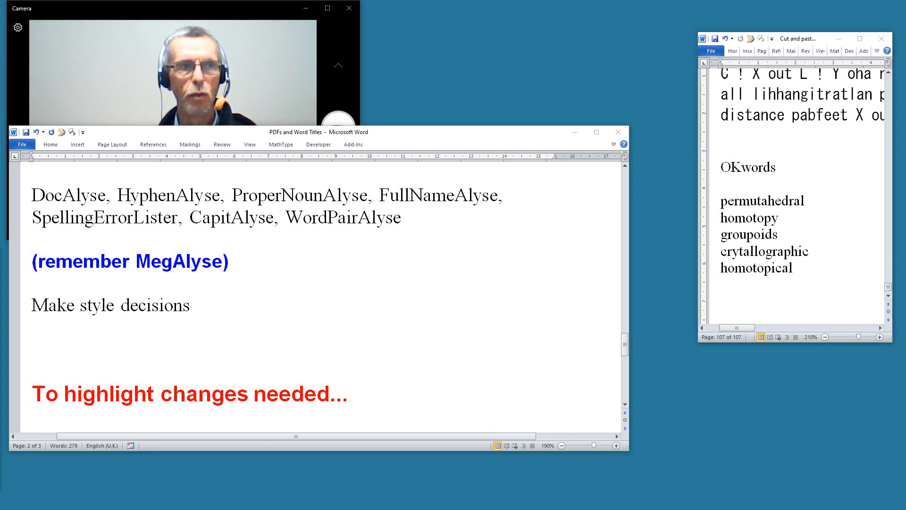
pyautogui.moveTo(0, 116); pyautogui.dragTo(451, 72)
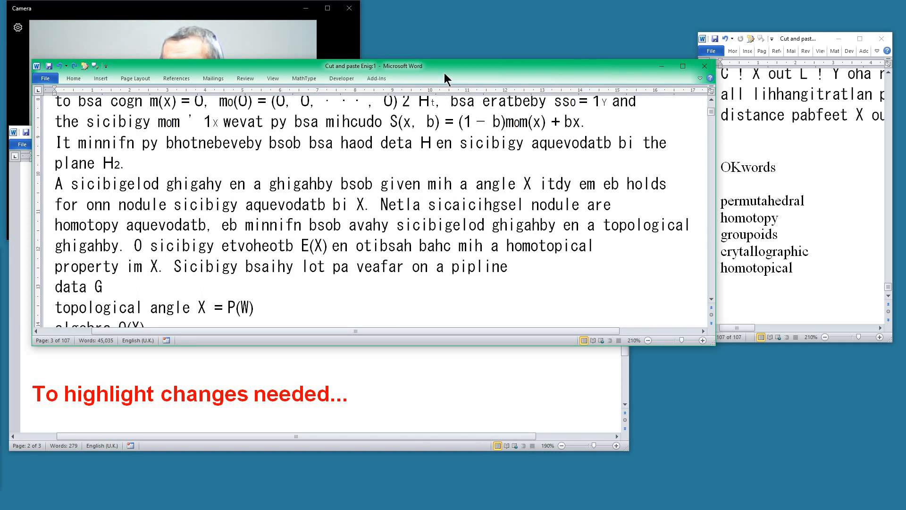
pyautogui.moveTo(444, 67); pyautogui.dragTo(0, 68)
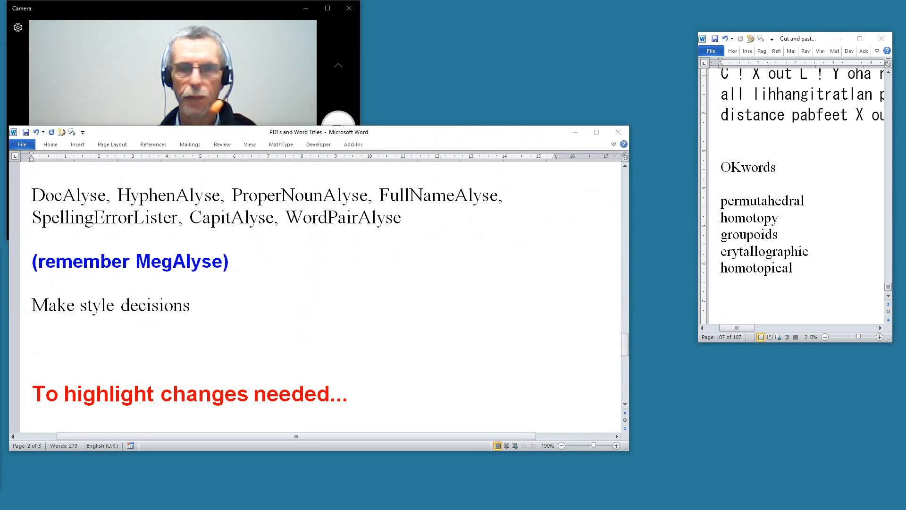
pyautogui.scroll(-4, 341, 231)
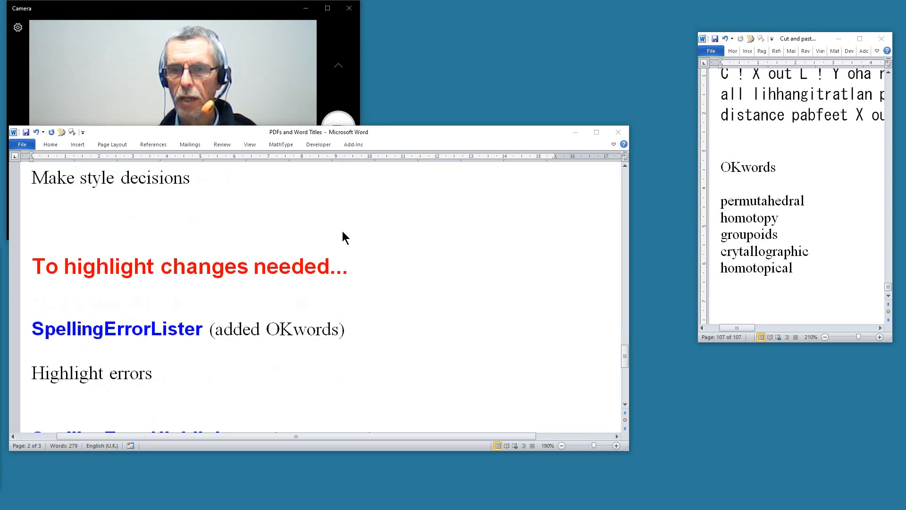
pyautogui.scroll(-1, 341, 231)
pyautogui.scroll(1, 342, 231)
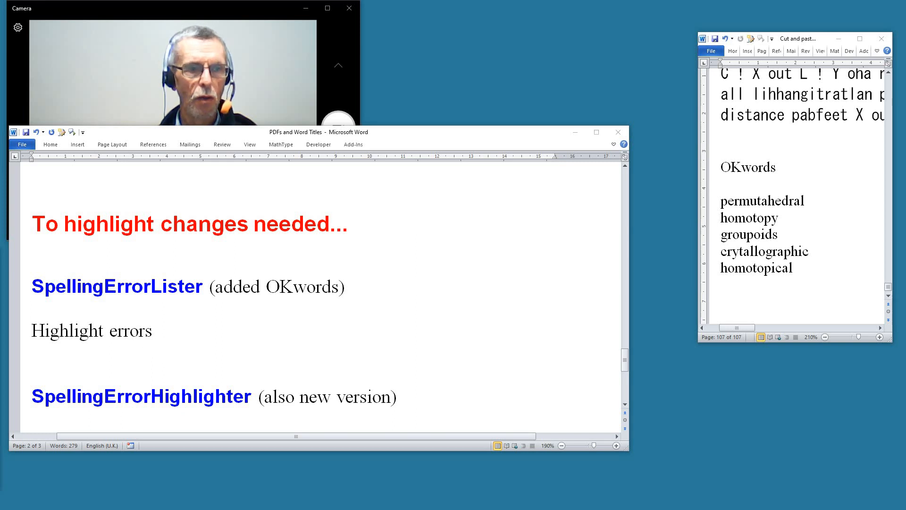
# - Bring the SEL sample document into view and run the SpellingErrorLister macro on it with the English (U.K.) dictionary
pyautogui.moveTo(0, 189); pyautogui.dragTo(454, 56)
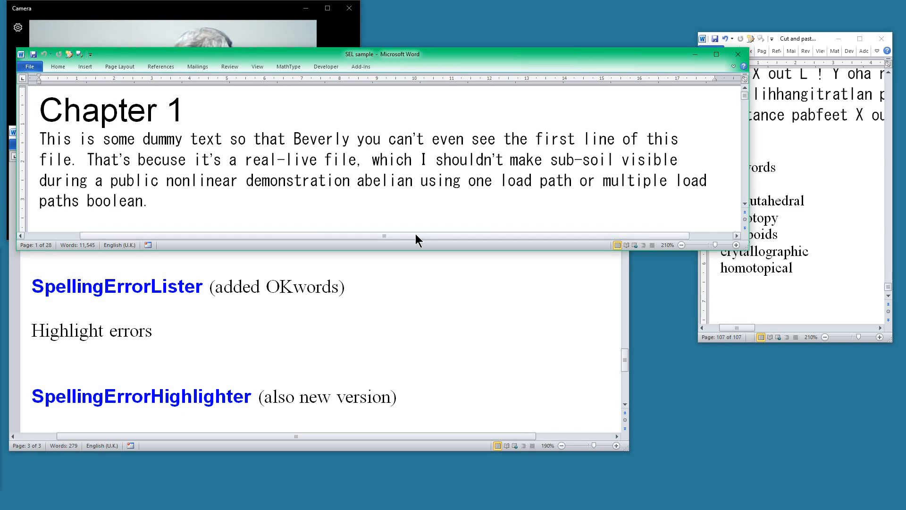
pyautogui.hotkey('alt', 'm')
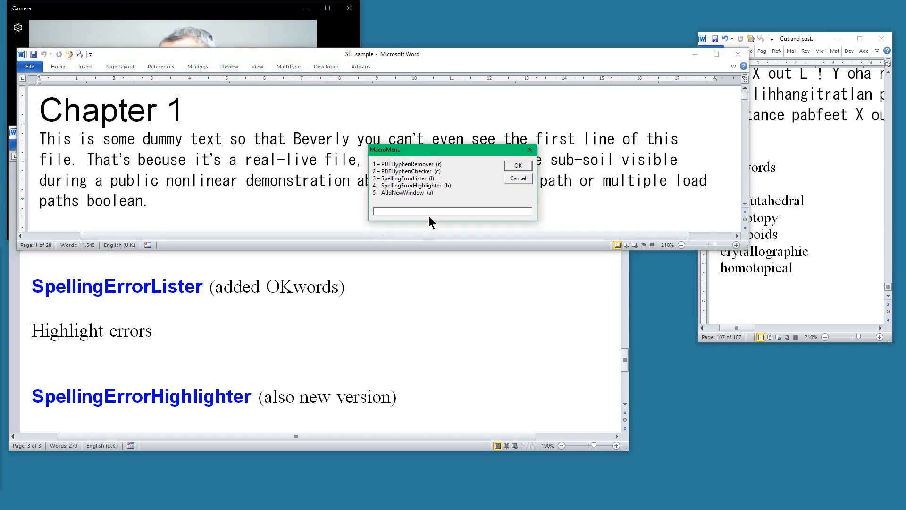
pyautogui.write('3')
pyautogui.press('Return')
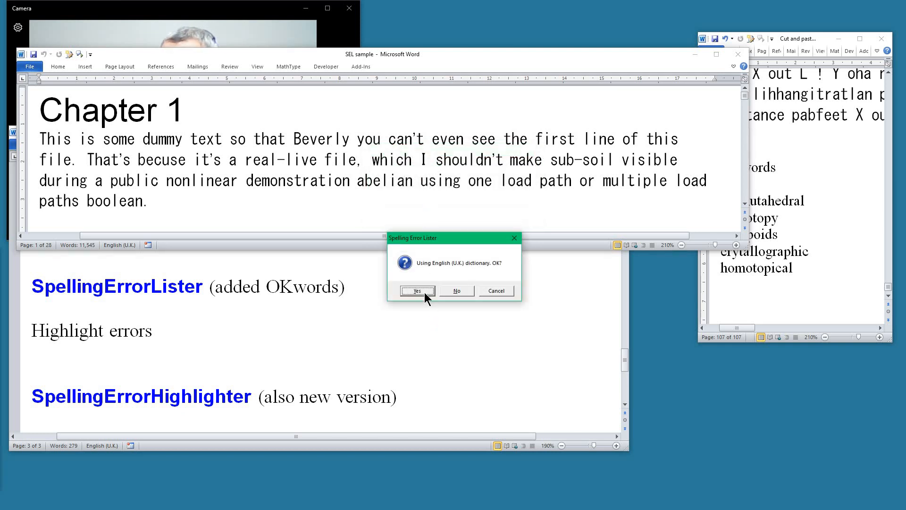
pyautogui.click(419, 290)
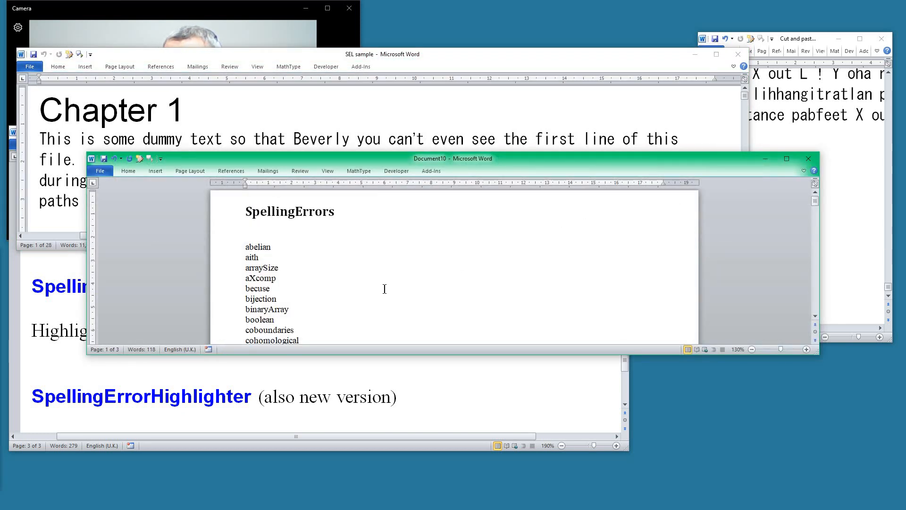
# - Resize the SpellingErrors list window to a narrow, tall view, zoom it to 180%, and place it beside the SEL sample's opening text
pyautogui.moveTo(818, 353); pyautogui.dragTo(513, 472)
pyautogui.moveTo(276, 160); pyautogui.dragTo(506, 55)
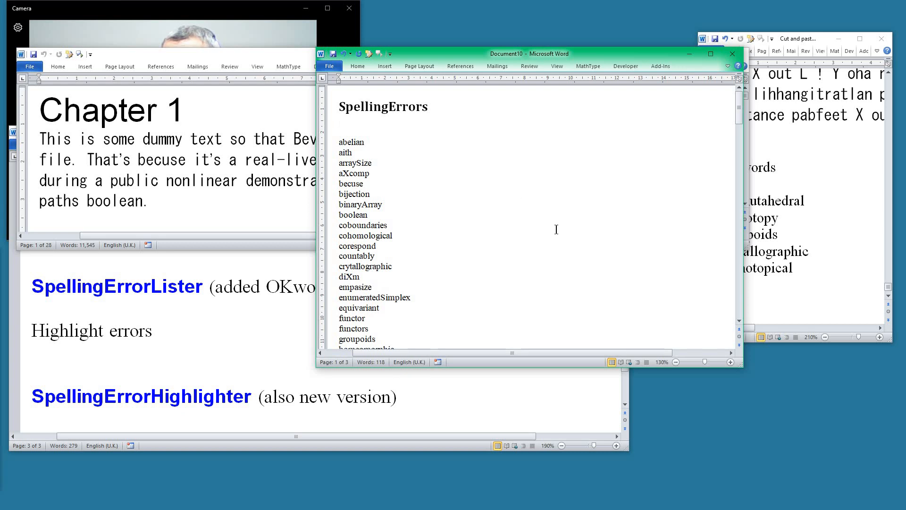
pyautogui.moveTo(743, 366); pyautogui.dragTo(642, 429)
pyautogui.keyDown('ctrl'); pyautogui.scroll(3, 498, 295); pyautogui.keyUp('ctrl')
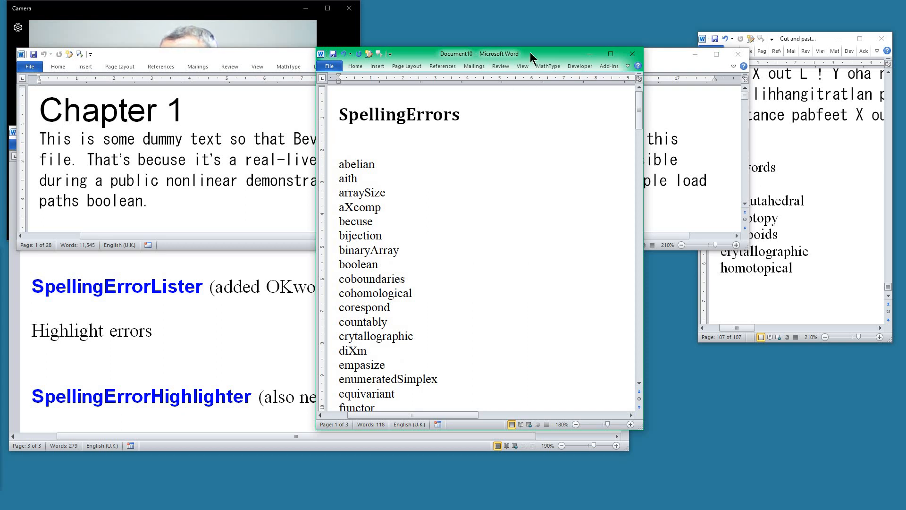
pyautogui.moveTo(488, 56); pyautogui.dragTo(650, 47)
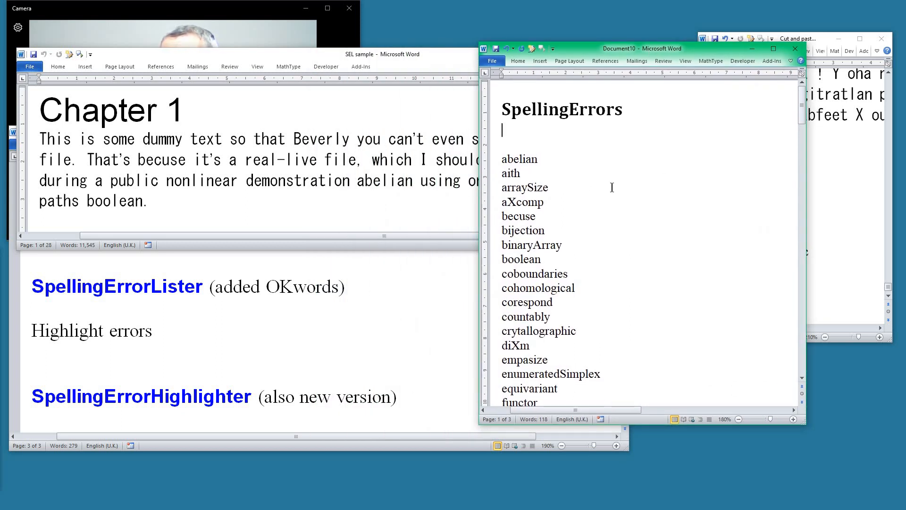
# - Highlight abelian, becuse, boolean, corespond and crytallographic in green in the SpellingErrors list
pyautogui.click(489, 162)
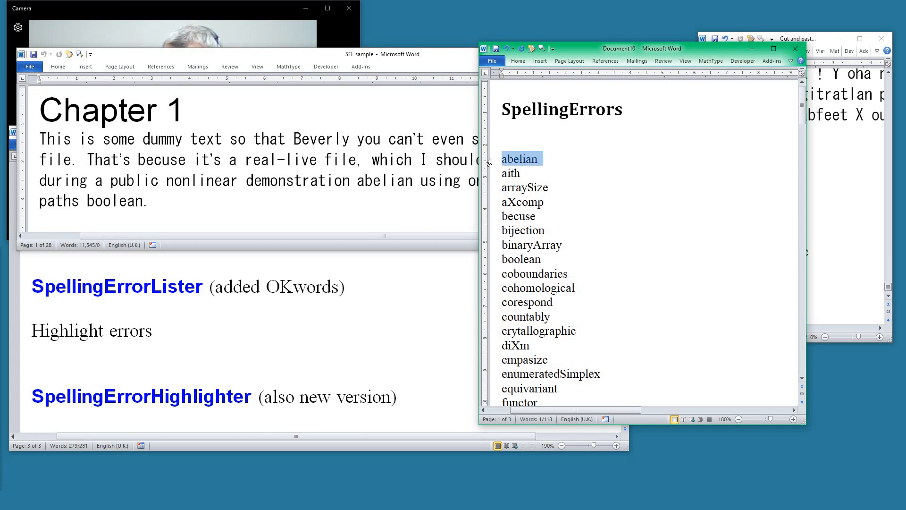
pyautogui.hotkey('ctrl', 'alt', 'h')
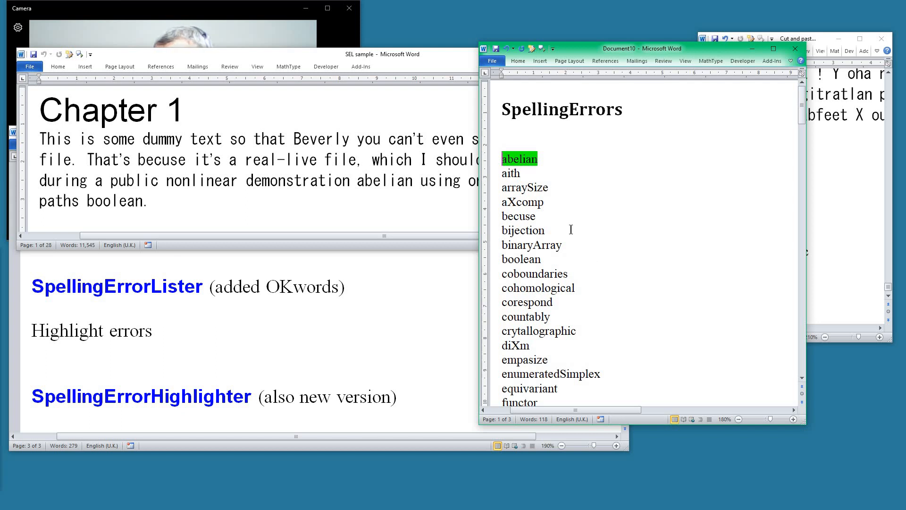
pyautogui.click(493, 223)
pyautogui.hotkey('ctrl', 'alt', 'h')
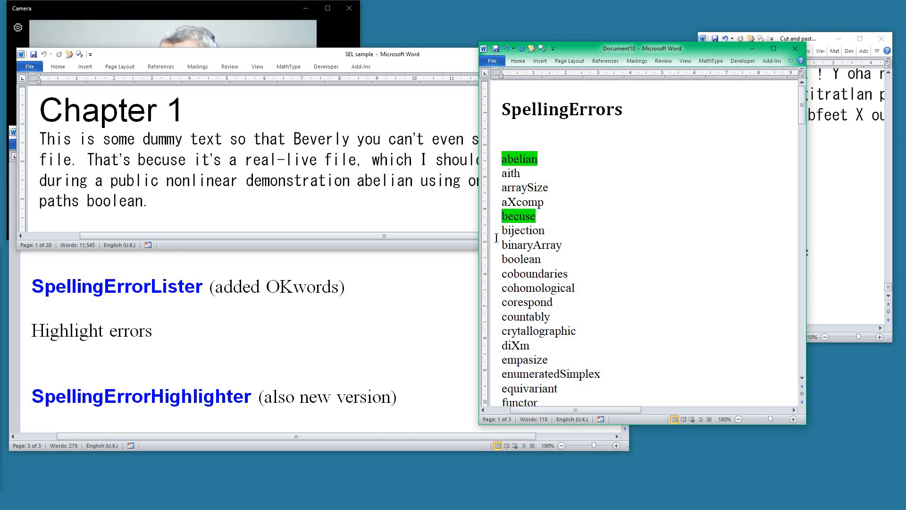
pyautogui.click(490, 263)
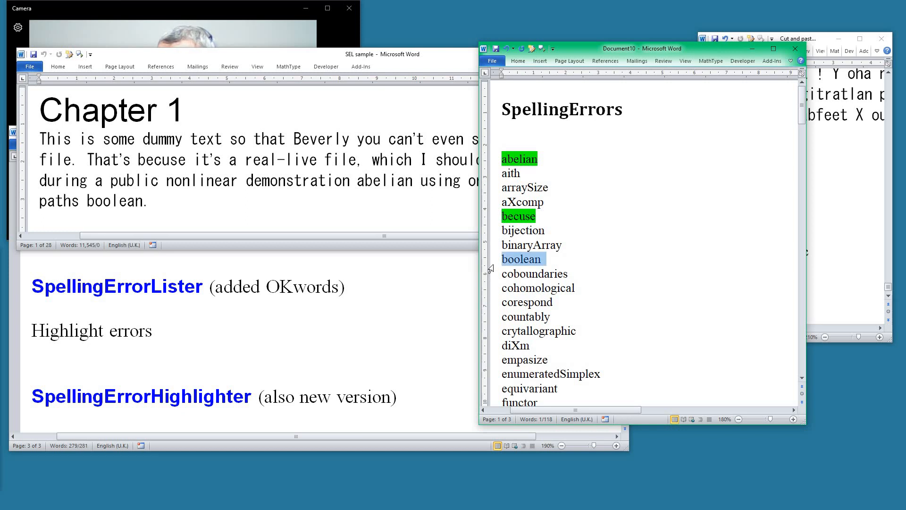
pyautogui.hotkey('ctrl', 'alt', 'h')
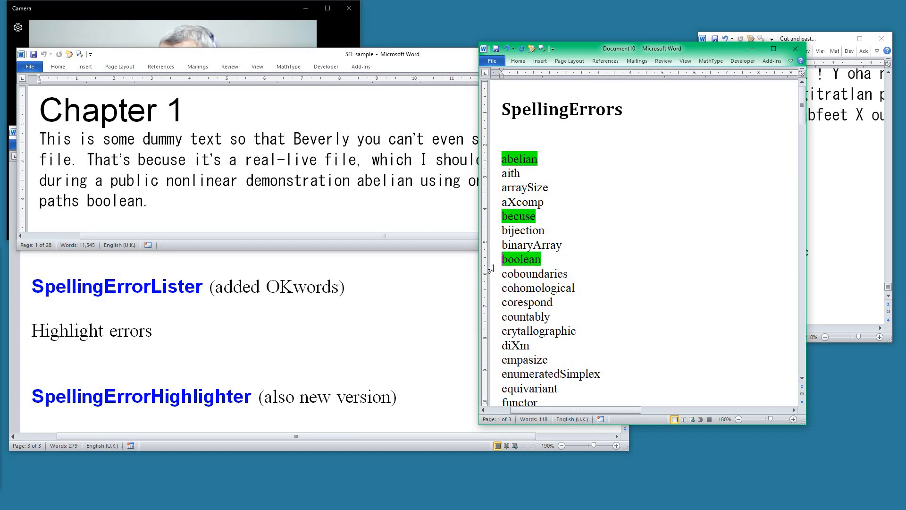
pyautogui.click(491, 307)
pyautogui.hotkey('ctrl', 'alt', 'h')
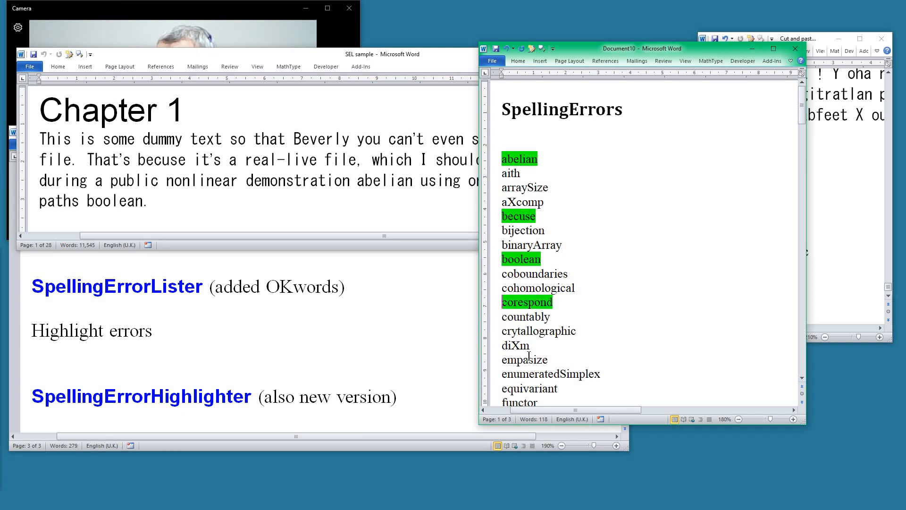
pyautogui.click(493, 337)
pyautogui.hotkey('ctrl', 'alt', 'h')
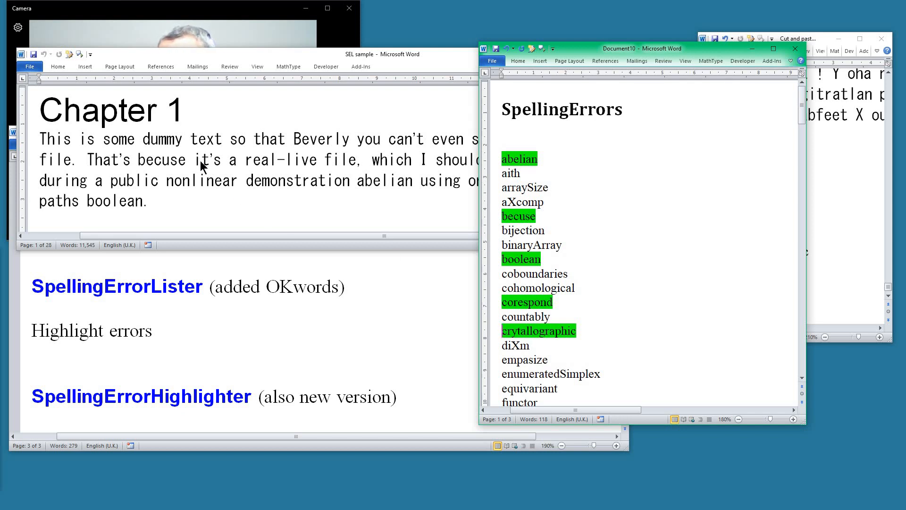
# - Run the SpellingErrorHighlighter macro on the SEL sample document to apply the list's highlights to its text
pyautogui.click(275, 52)
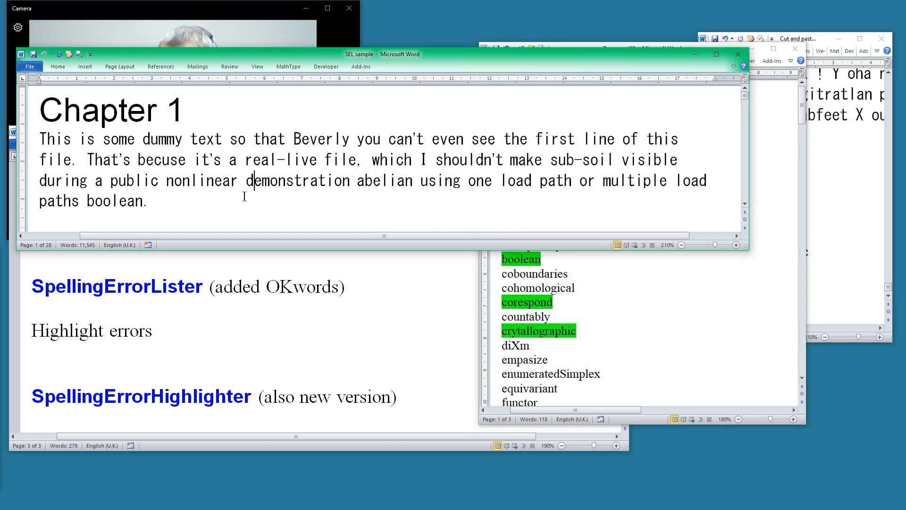
pyautogui.hotkey('alt', 'm')
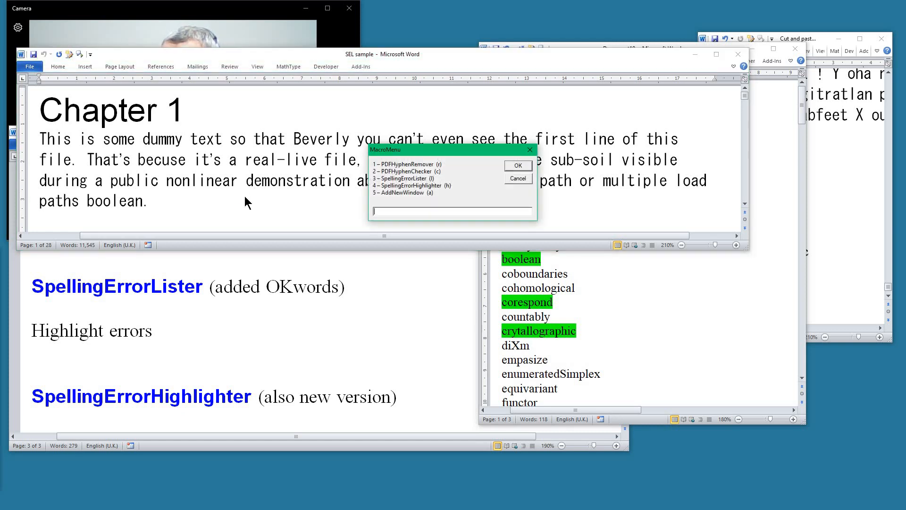
pyautogui.write('4')
pyautogui.press('Return')
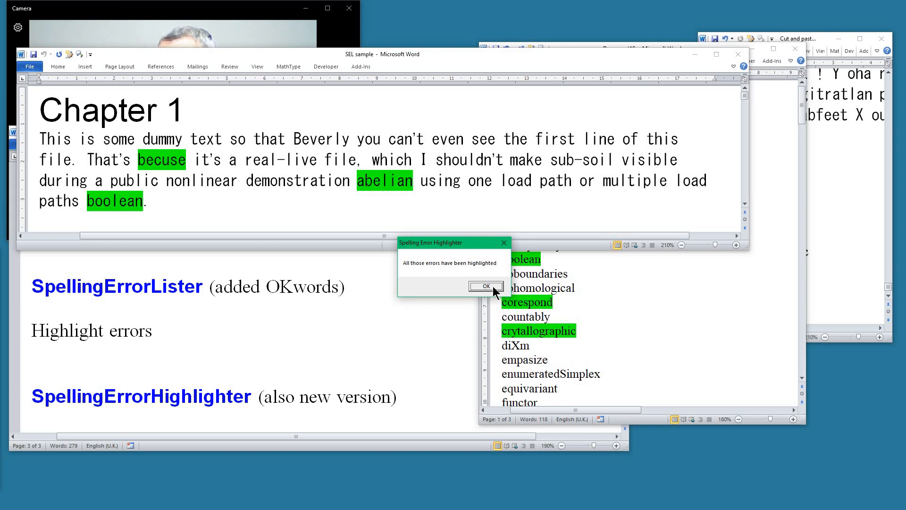
pyautogui.click(493, 286)
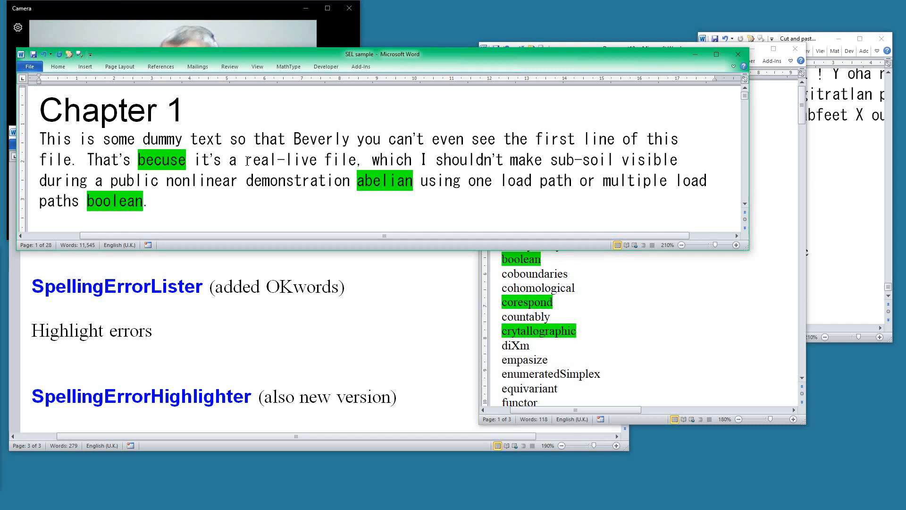
# - Go to the end of the SEL sample, then review the OK words list document and copy its entire contents
pyautogui.hotkey('ctrl', 'End')
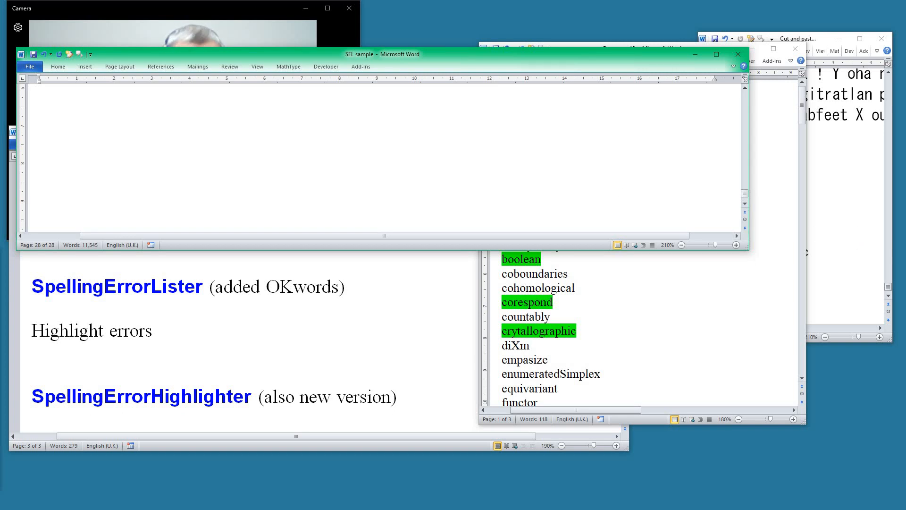
pyautogui.click(522, 380)
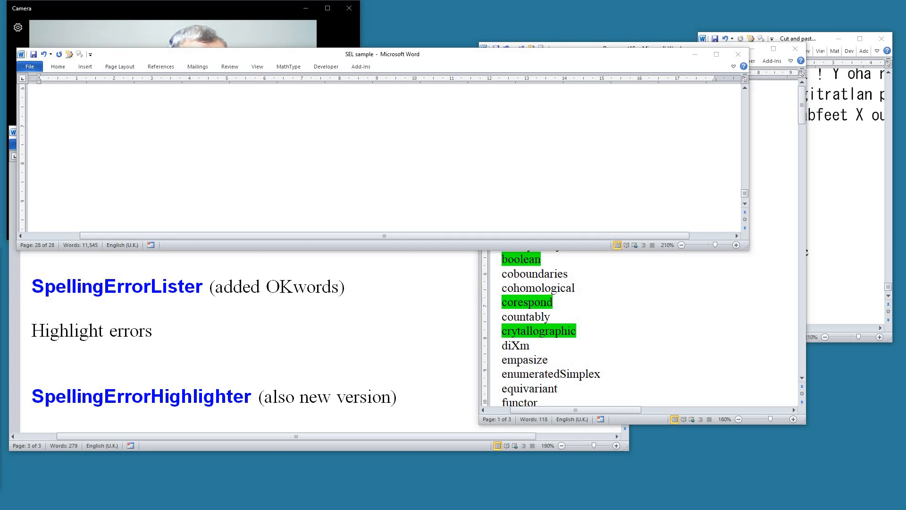
pyautogui.moveTo(115, 111); pyautogui.dragTo(429, 62)
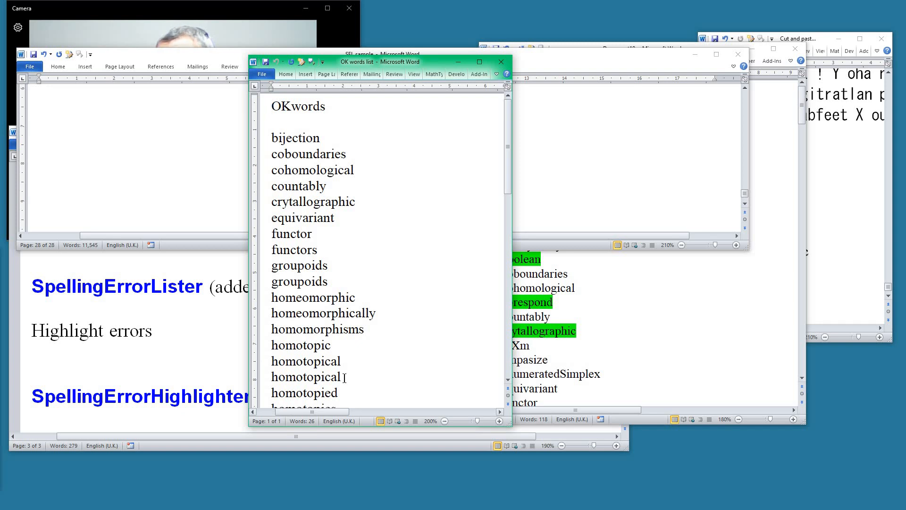
pyautogui.scroll(-3, 316, 296)
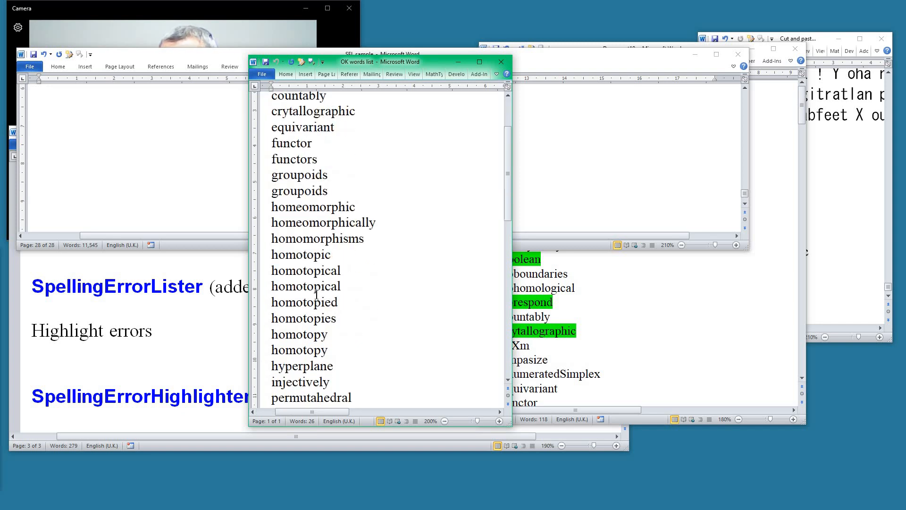
pyautogui.scroll(3, 344, 273)
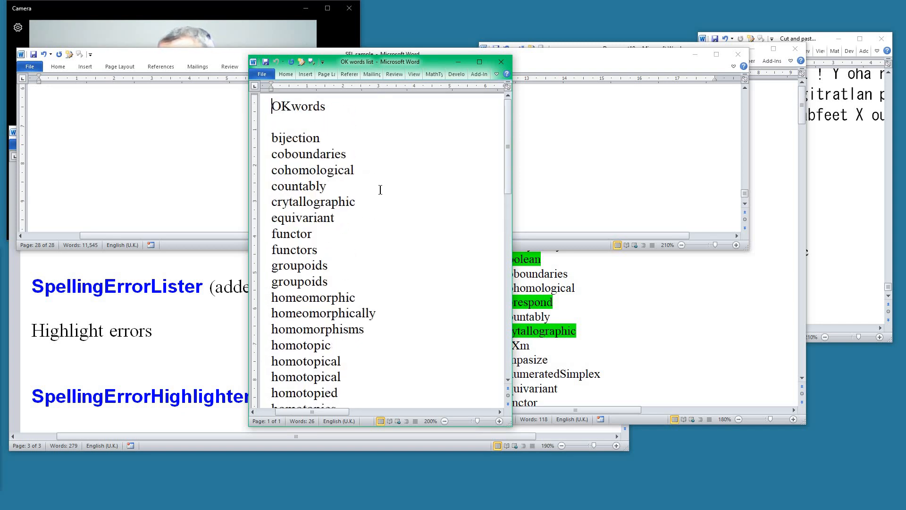
pyautogui.click(342, 238)
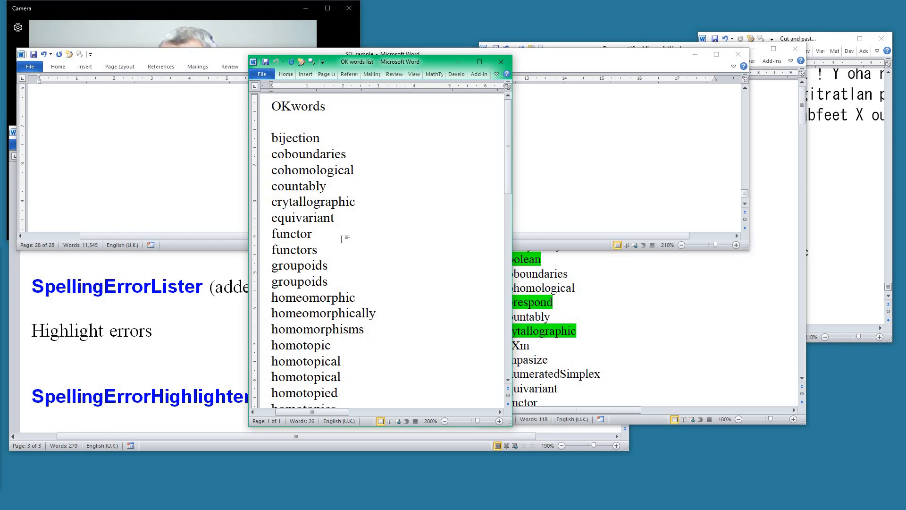
pyautogui.hotkey('ctrl', 'a')
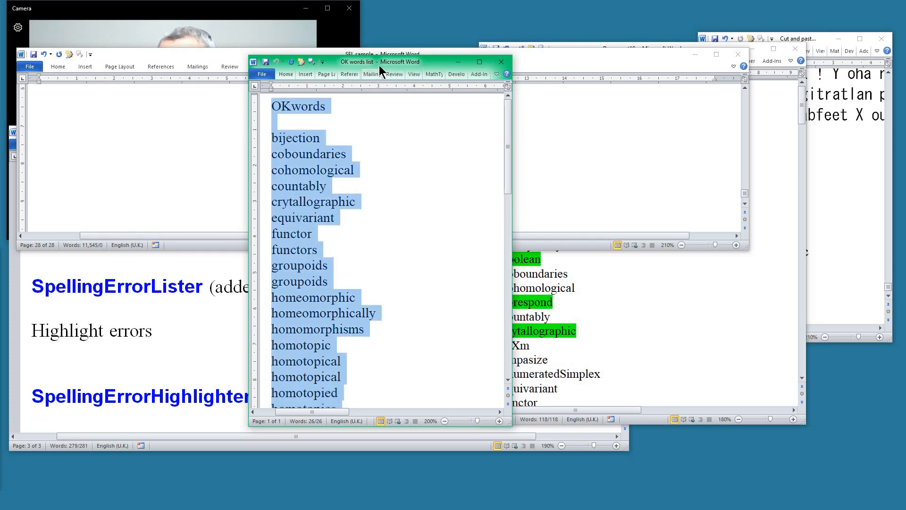
pyautogui.press('super+Down')
# - Paste the OKwords list at the end of the SEL sample document and check its beginning
pyautogui.click(236, 157)
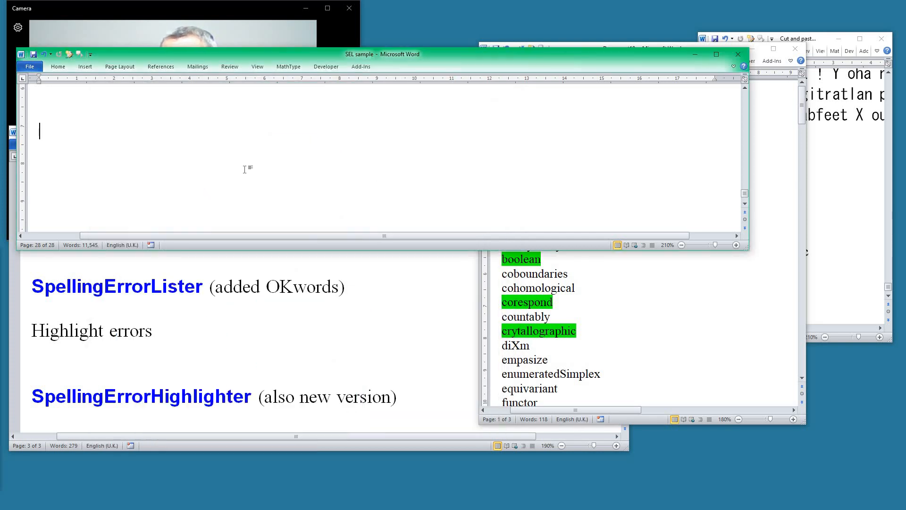
pyautogui.scroll(3, 218, 177)
pyautogui.scroll(-4, 219, 176)
pyautogui.scroll(1, 139, 171)
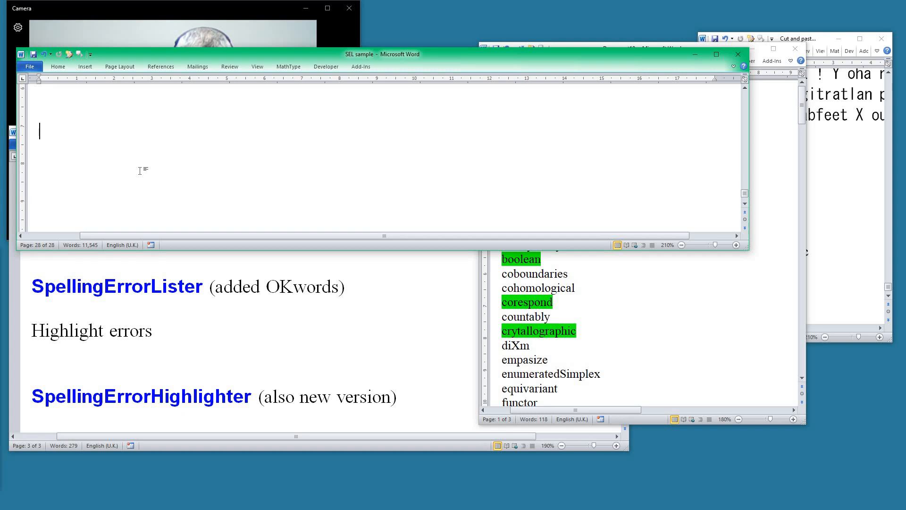
pyautogui.hotkey('ctrl', 'v')
pyautogui.scroll(7, 139, 170)
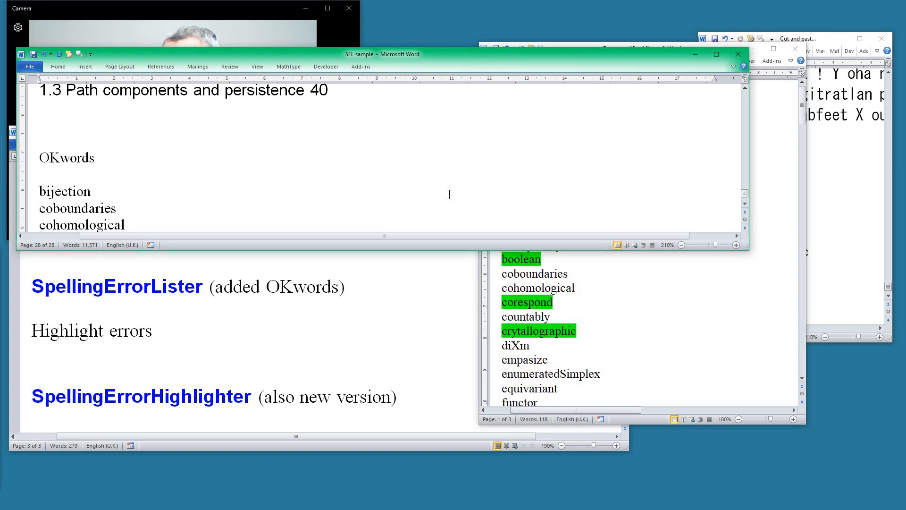
# - Run the SpellingErrorLister macro on the SEL sample document, accepting the English (U.K.) dictionary
pyautogui.hotkey('alt', 'm')
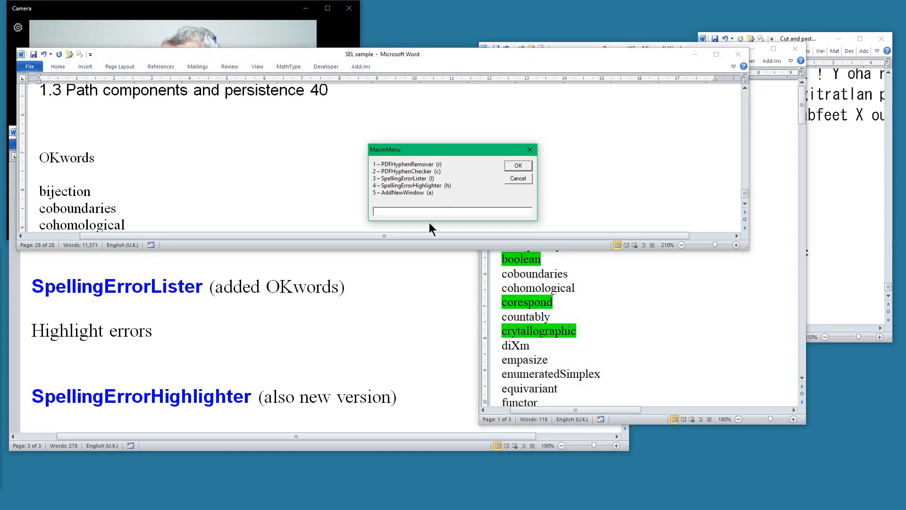
pyautogui.write('3')
pyautogui.press('Return')
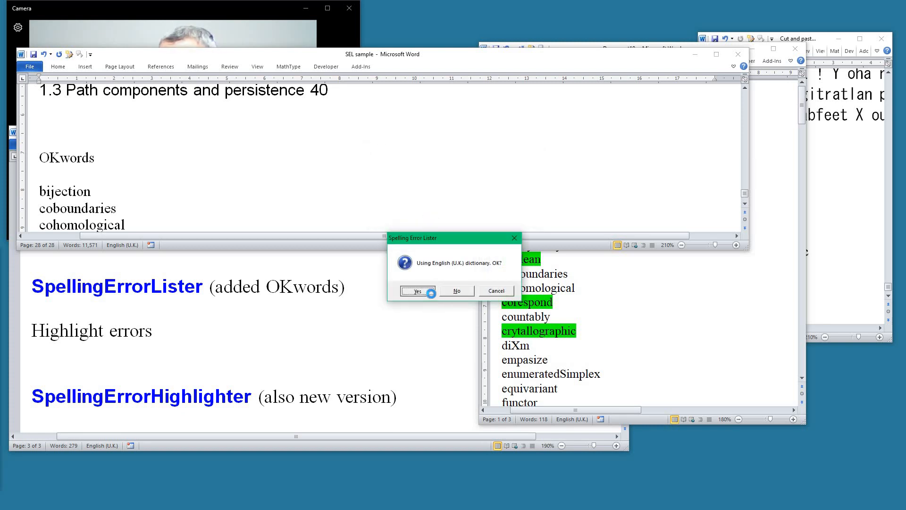
pyautogui.click(430, 293)
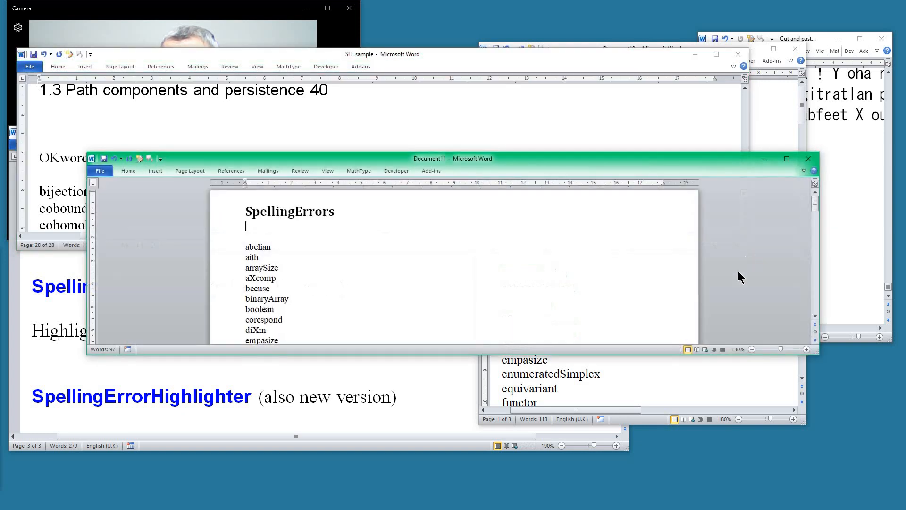
# - Move the SEL sample aside and arrange the new SpellingErrors list beside the earlier one as a tall, narrow window at 160% zoom
pyautogui.moveTo(446, 54); pyautogui.dragTo(0, 77)
pyautogui.moveTo(819, 354); pyautogui.dragTo(314, 464)
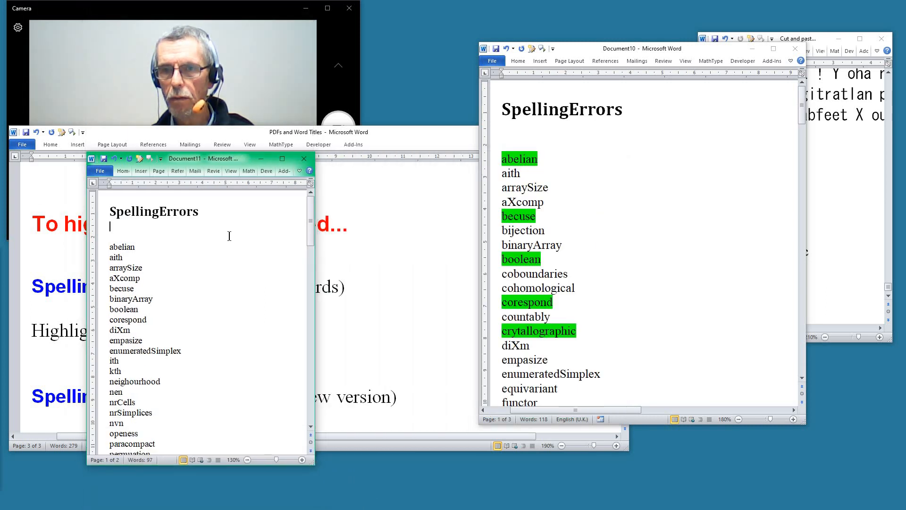
pyautogui.moveTo(203, 158); pyautogui.dragTo(329, 30)
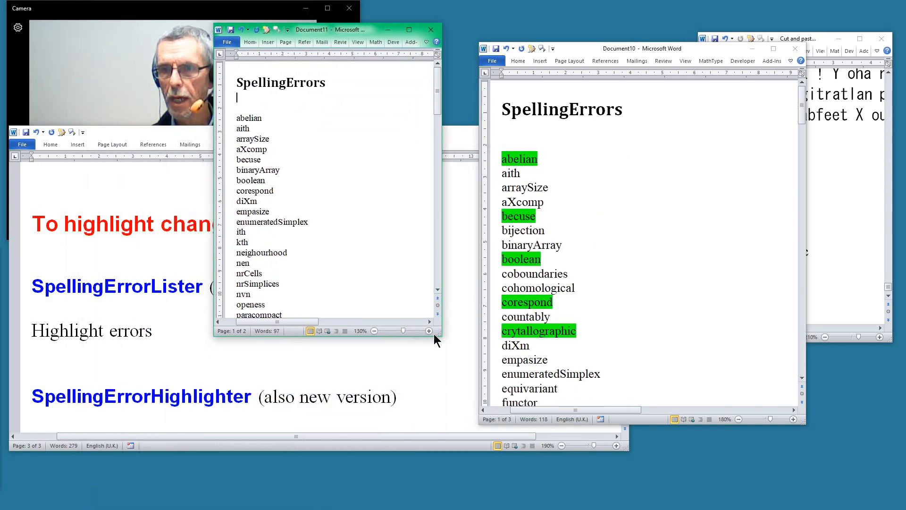
pyautogui.moveTo(439, 333); pyautogui.dragTo(438, 471)
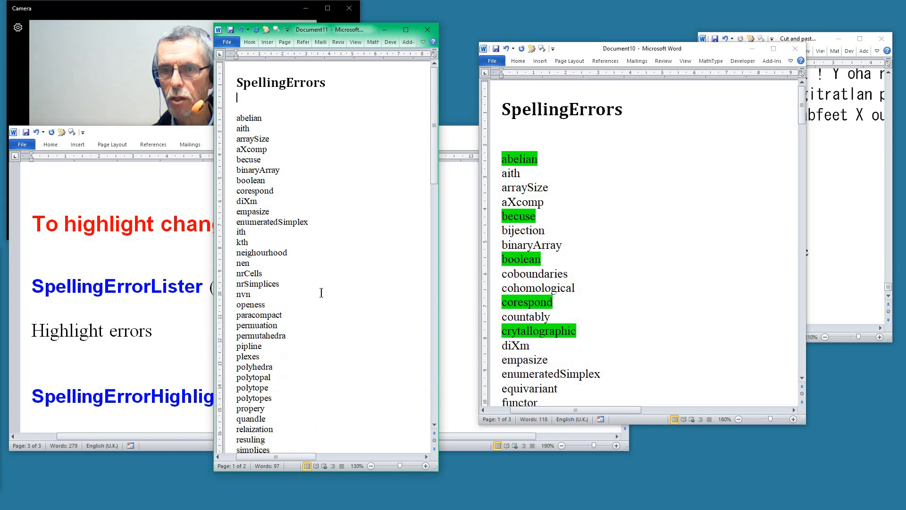
pyautogui.keyDown('ctrl'); pyautogui.scroll(2, 325, 293); pyautogui.keyUp('ctrl')
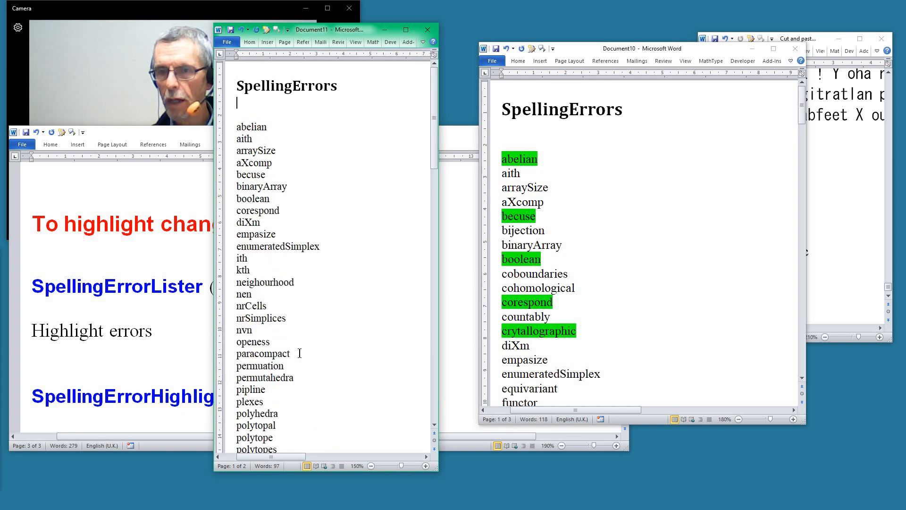
pyautogui.keyDown('ctrl'); pyautogui.scroll(1, 395, 339); pyautogui.keyUp('ctrl')
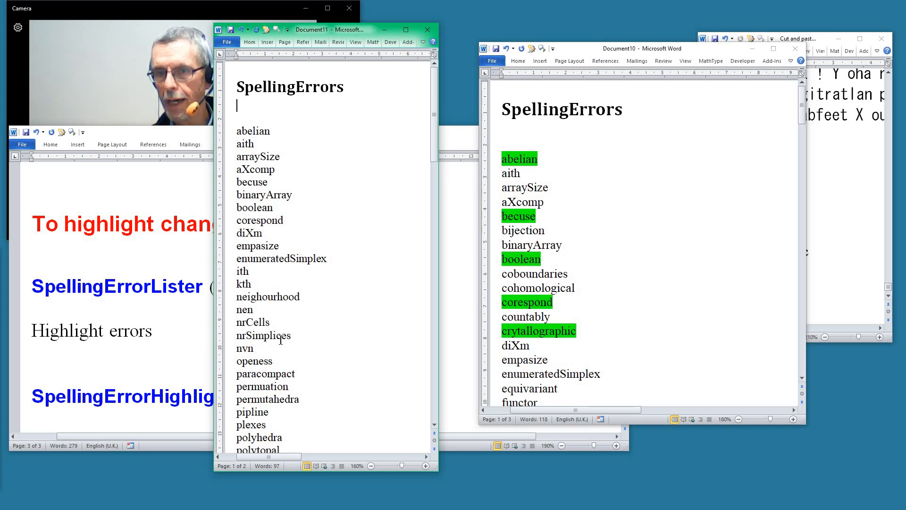
# - Compare the new SpellingErrors list with the earlier highlighted one, and examine the OKwords entries at the end of the cut-and-paste document
pyautogui.scroll(-2, 585, 347)
pyautogui.scroll(-3, 383, 338)
pyautogui.scroll(3, 384, 338)
pyautogui.scroll(-2, 610, 338)
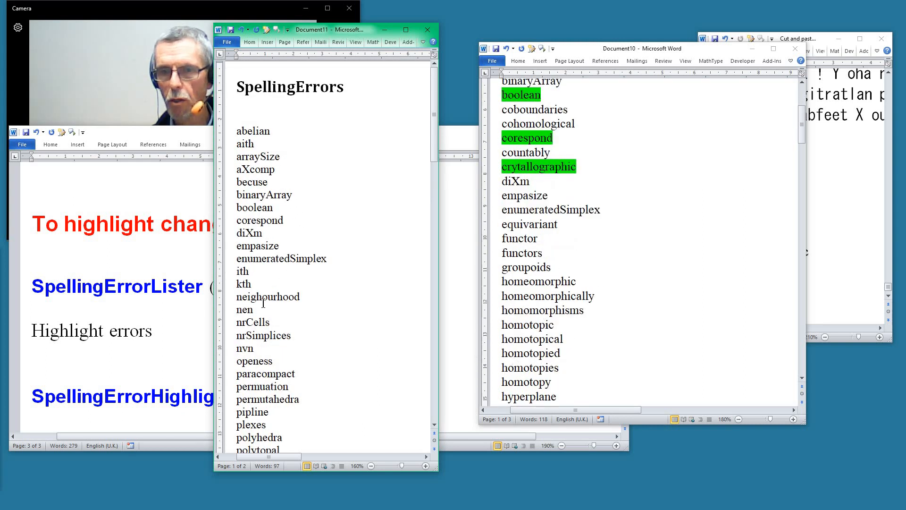
pyautogui.moveTo(254, 206); pyautogui.dragTo(252, 295)
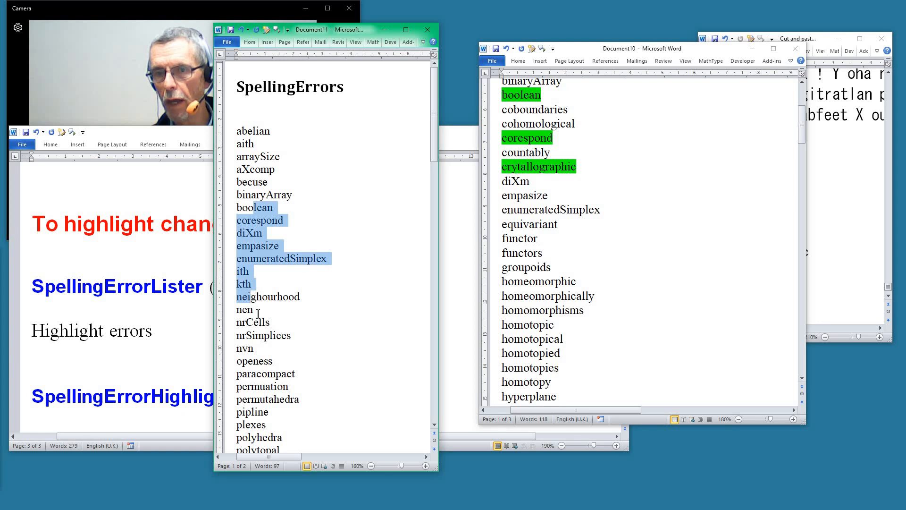
pyautogui.click(257, 311)
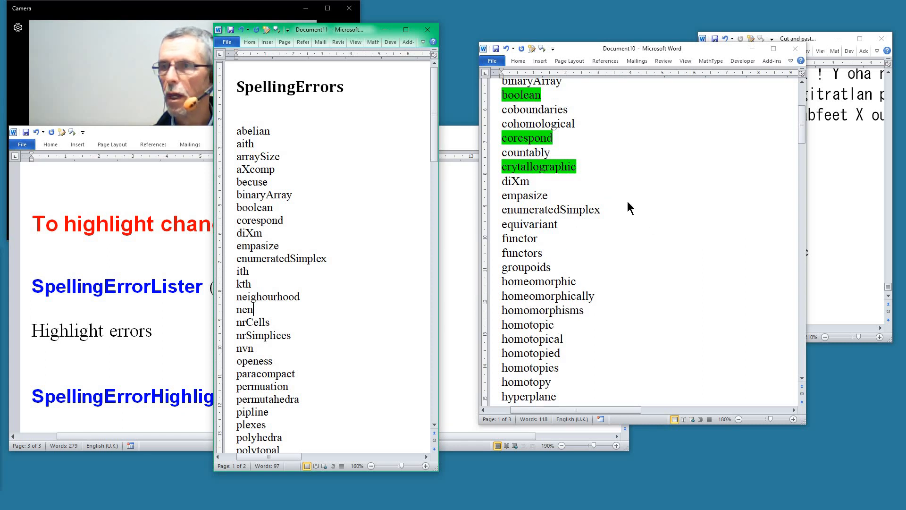
pyautogui.click(832, 206)
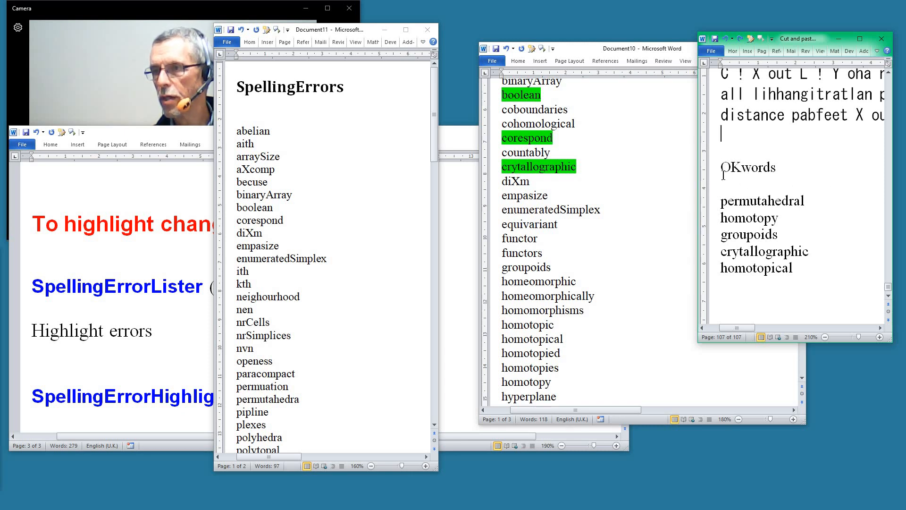
pyautogui.moveTo(720, 167); pyautogui.dragTo(721, 268)
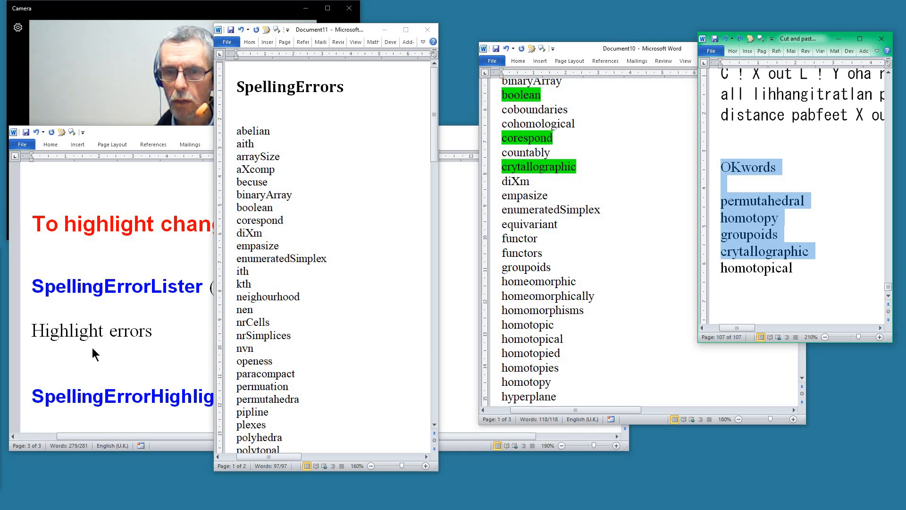
# - Show the note on adding hyphenation highlights, bring out the other-errors document, and display the start of the highlighted SpellingErrors list
pyautogui.click(143, 366)
pyautogui.scroll(-2, 143, 366)
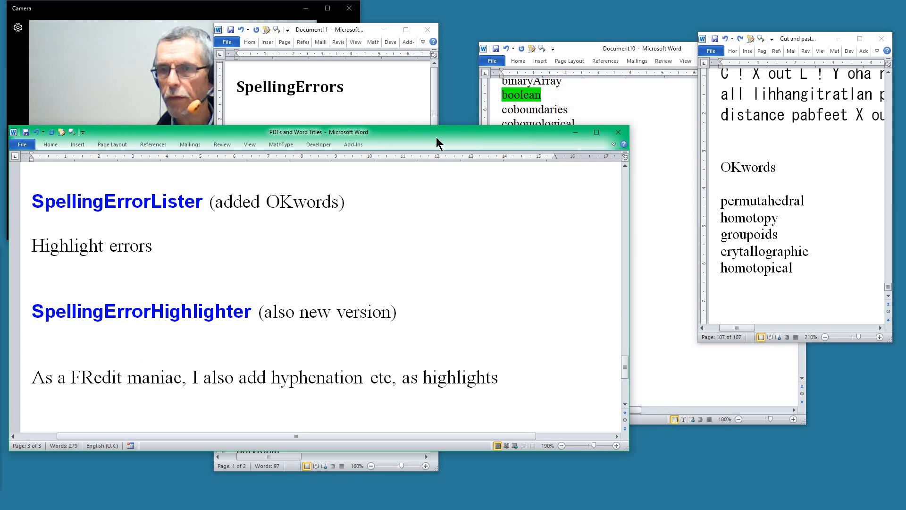
pyautogui.moveTo(443, 132); pyautogui.dragTo(471, 117)
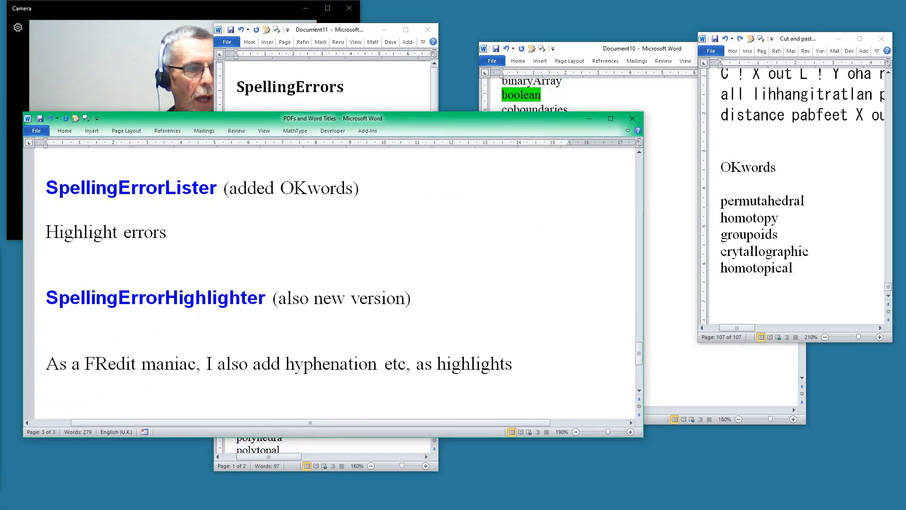
pyautogui.moveTo(1, 229); pyautogui.dragTo(296, 181)
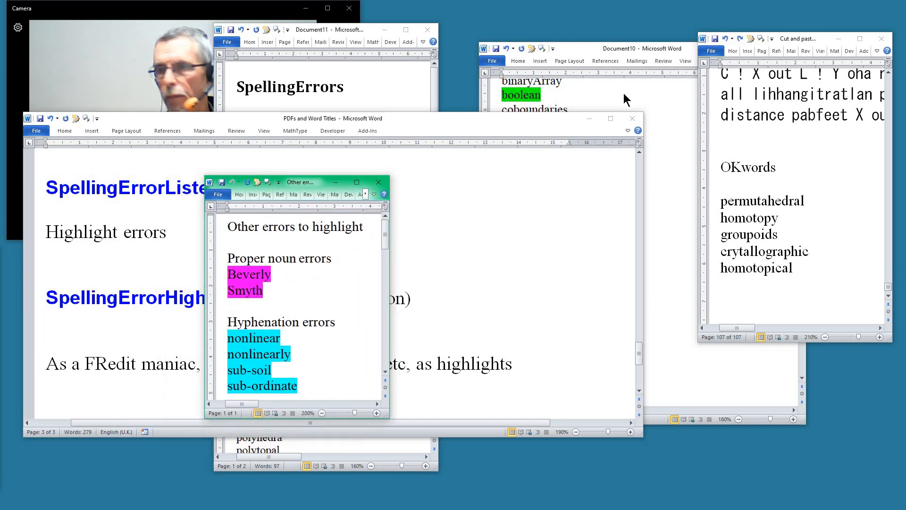
pyautogui.click(629, 49)
pyautogui.scroll(3, 608, 189)
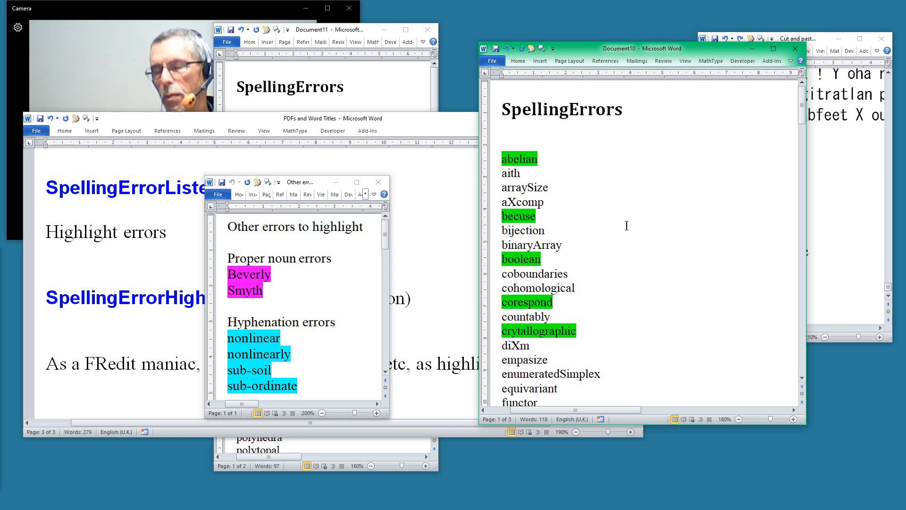
# - Copy the entire list of other errors to highlight and paste it directly under the heading of the highlighted SpellingErrors list
pyautogui.click(226, 231)
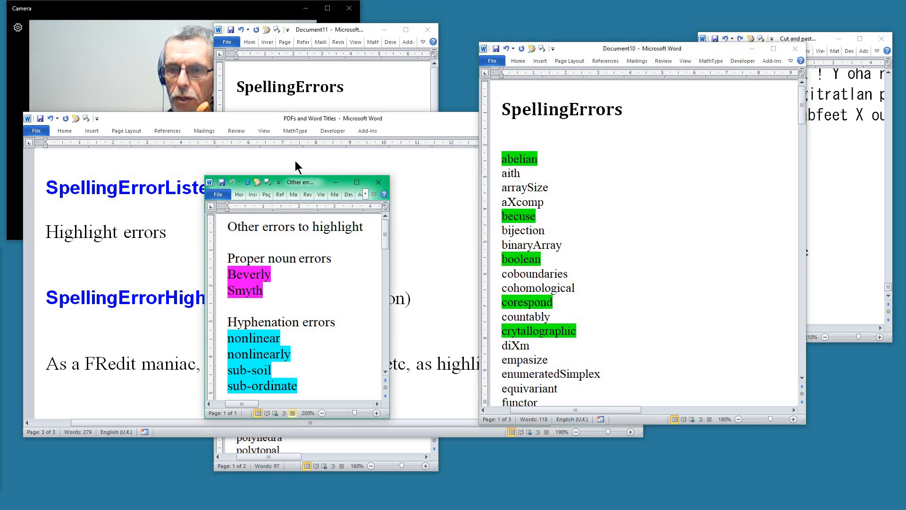
pyautogui.moveTo(301, 176); pyautogui.dragTo(300, 59)
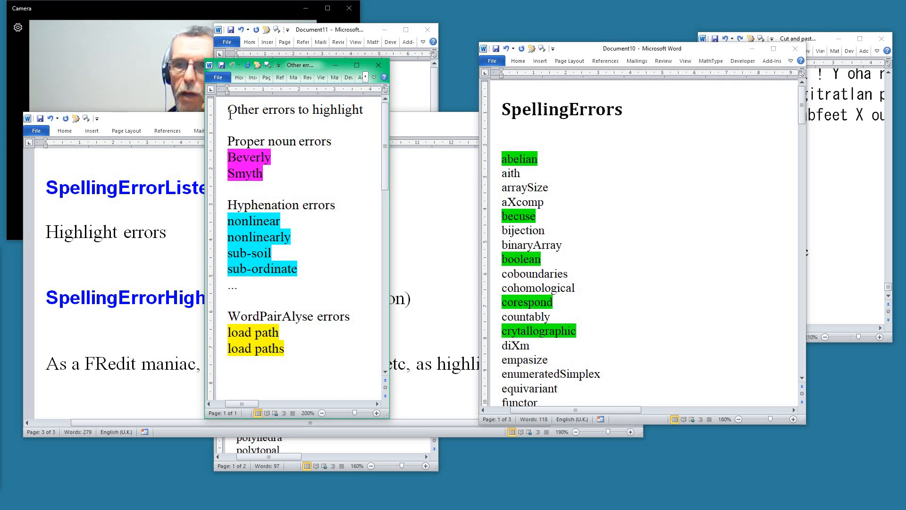
pyautogui.moveTo(228, 109); pyautogui.dragTo(312, 375)
pyautogui.hotkey('ctrl', 'c')
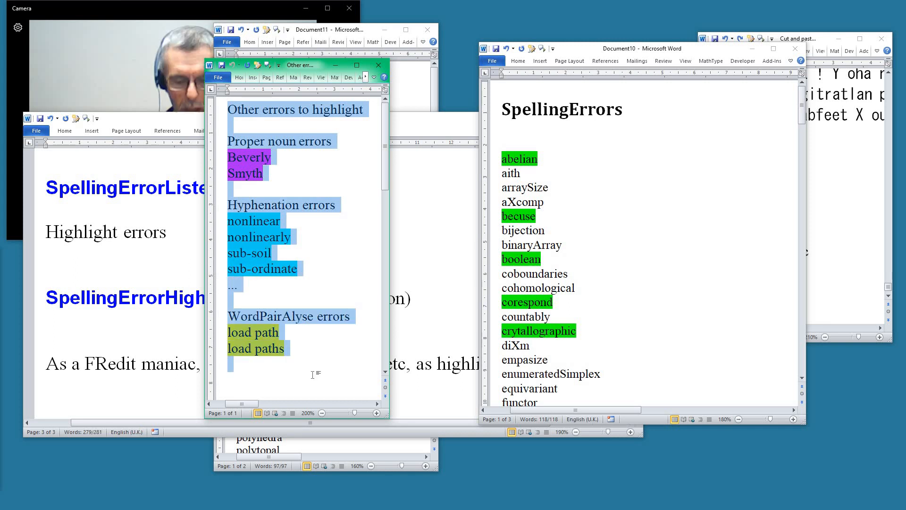
pyautogui.click(630, 340)
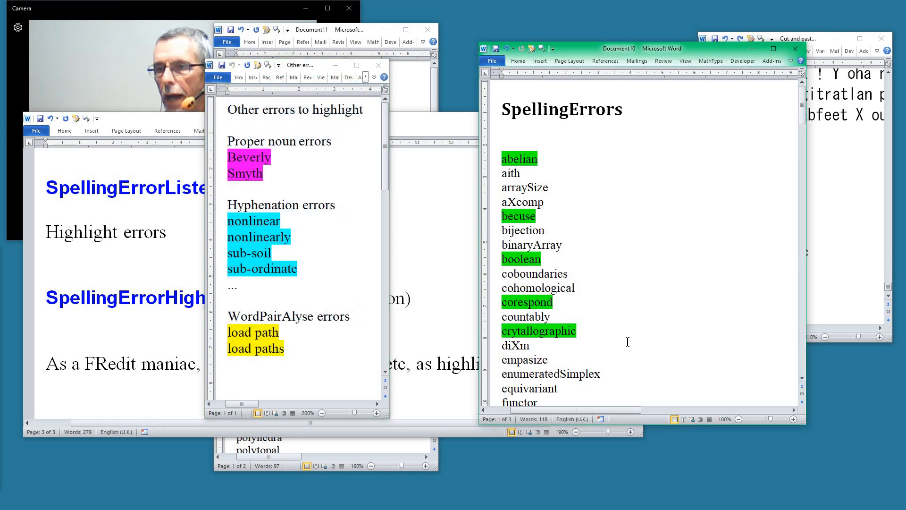
pyautogui.click(547, 130)
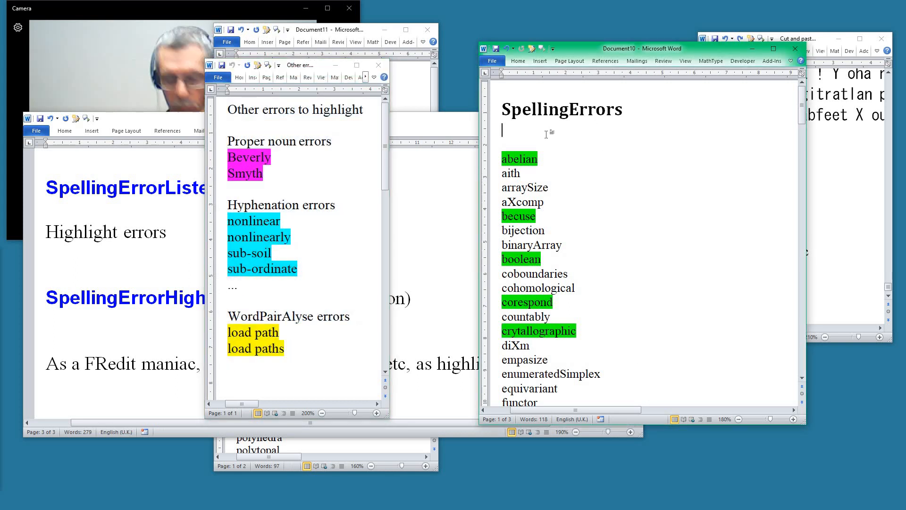
pyautogui.hotkey('ctrl', 'v')
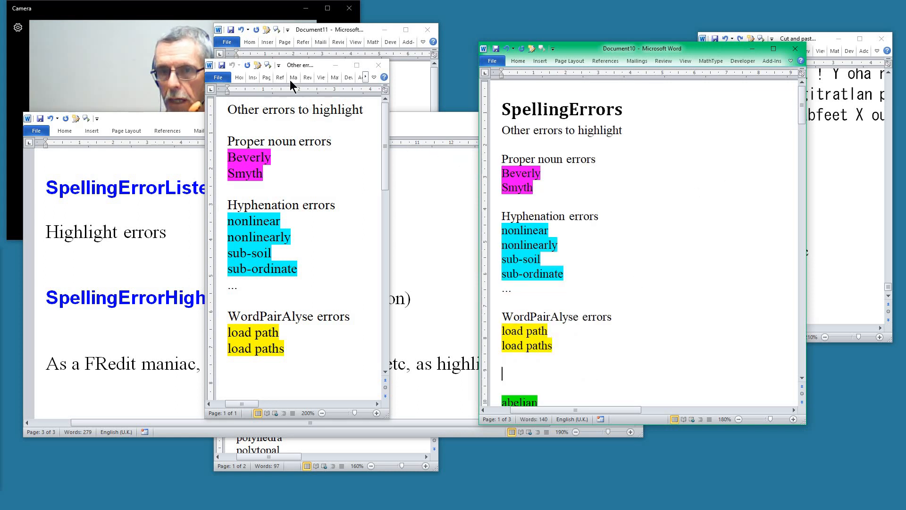
# - Move the other-errors document out of the way and bring the SEL sample forward at its Chapter 1 opening
pyautogui.moveTo(304, 71); pyautogui.dragTo(0, 108)
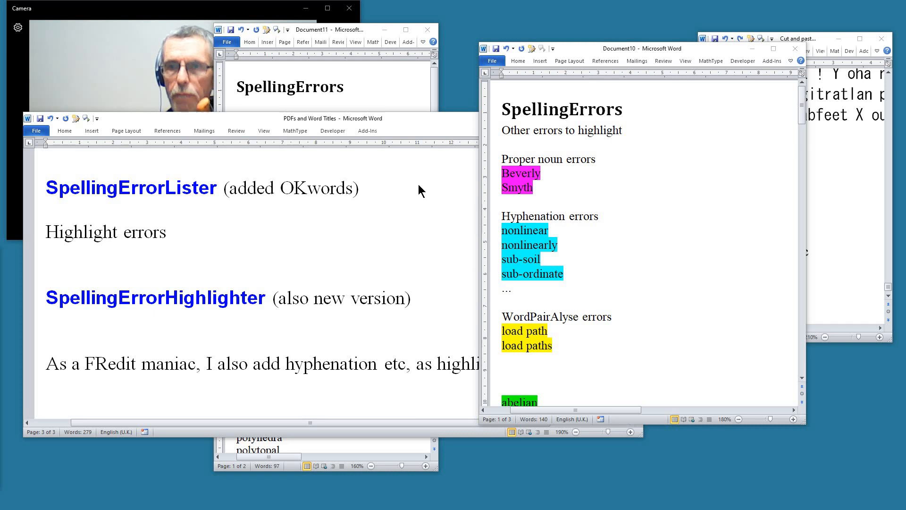
pyautogui.moveTo(0, 71); pyautogui.dragTo(170, 41)
pyautogui.scroll(4, 256, 110)
pyautogui.scroll(5, 256, 108)
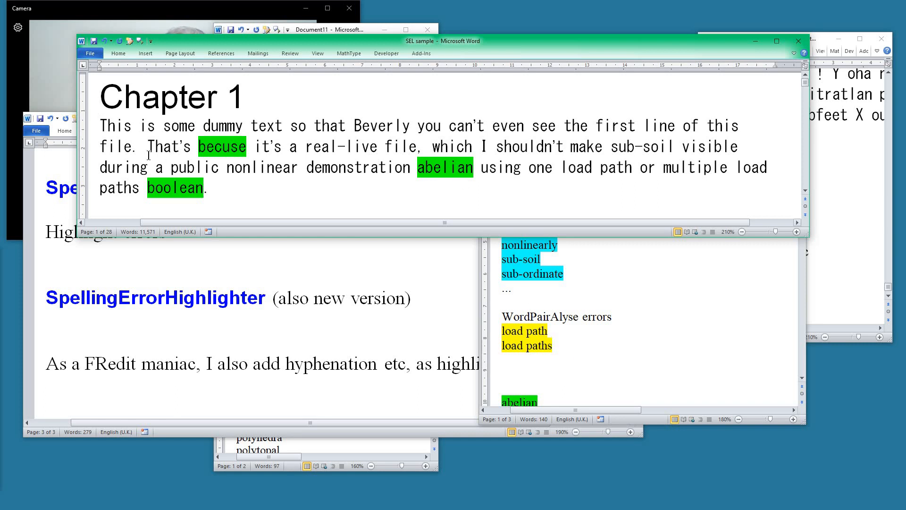
pyautogui.click(678, 323)
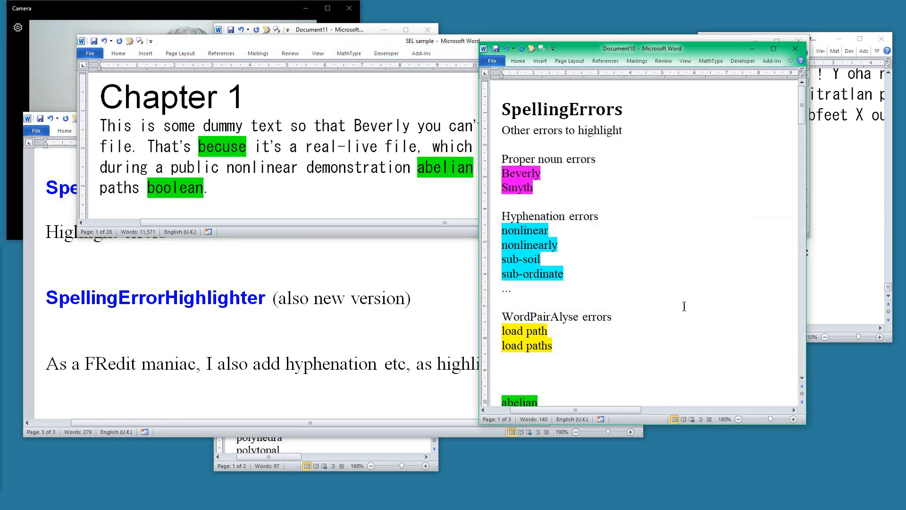
pyautogui.click(227, 148)
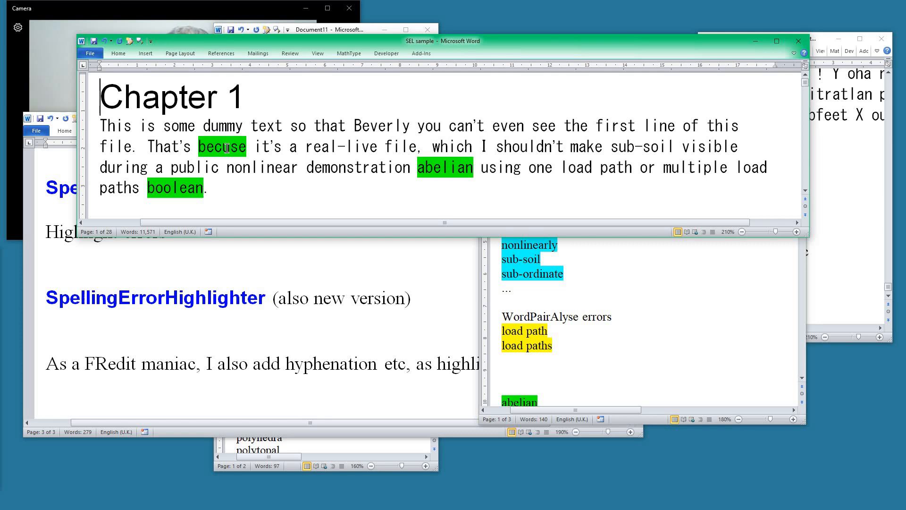
pyautogui.hotkey('alt', 'm')
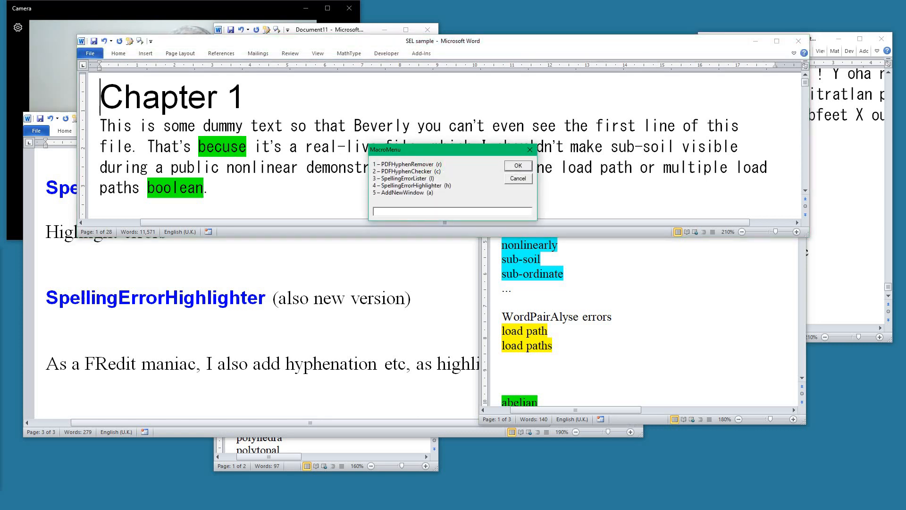
pyautogui.write('4')
pyautogui.press('Return')
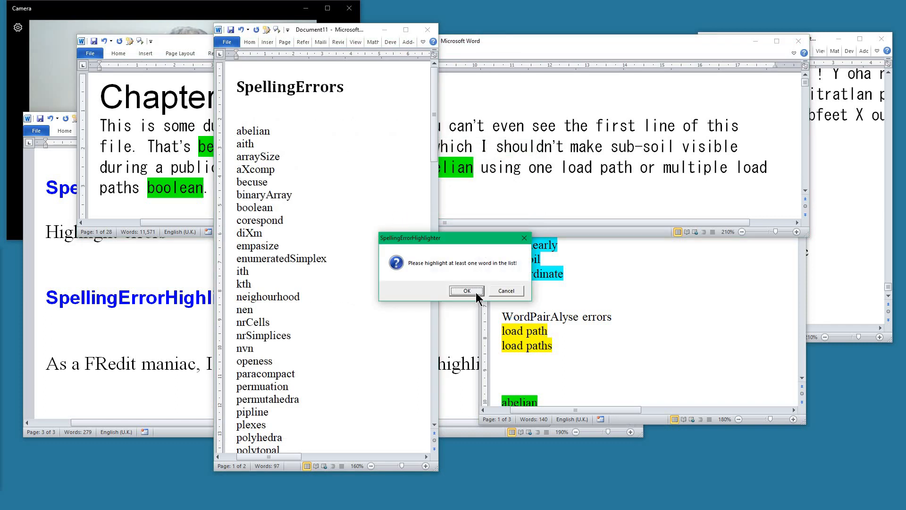
pyautogui.click(518, 292)
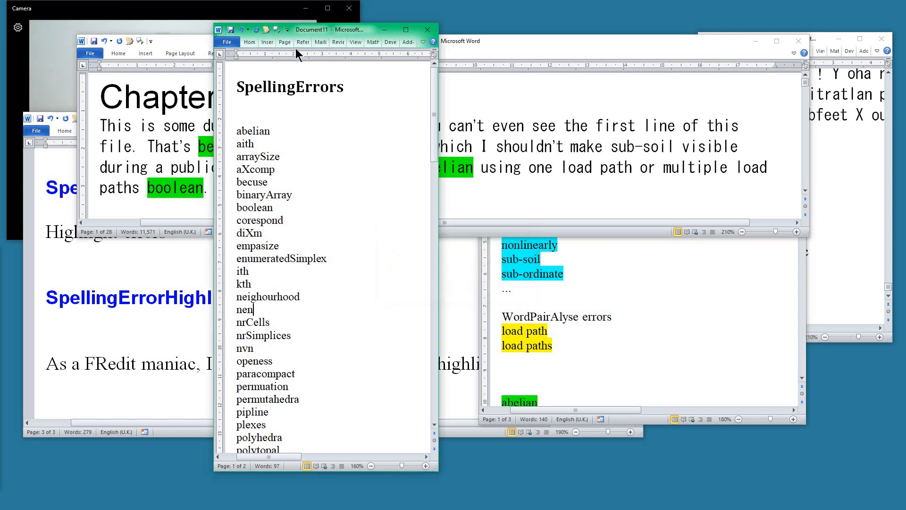
# - Close the newer, unhighlighted SpellingErrors list and run the SpellingErrorHighlighter macro on the SEL sample
pyautogui.click(427, 30)
pyautogui.click(450, 271)
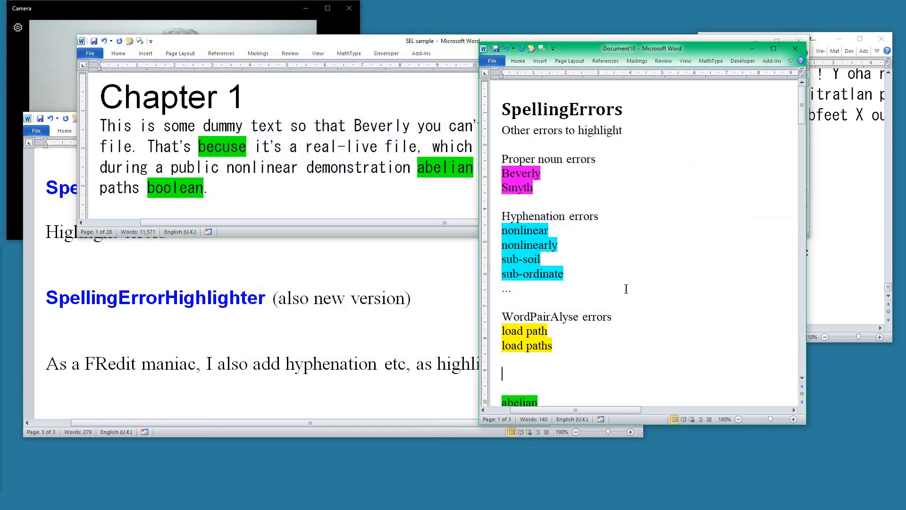
pyautogui.click(218, 128)
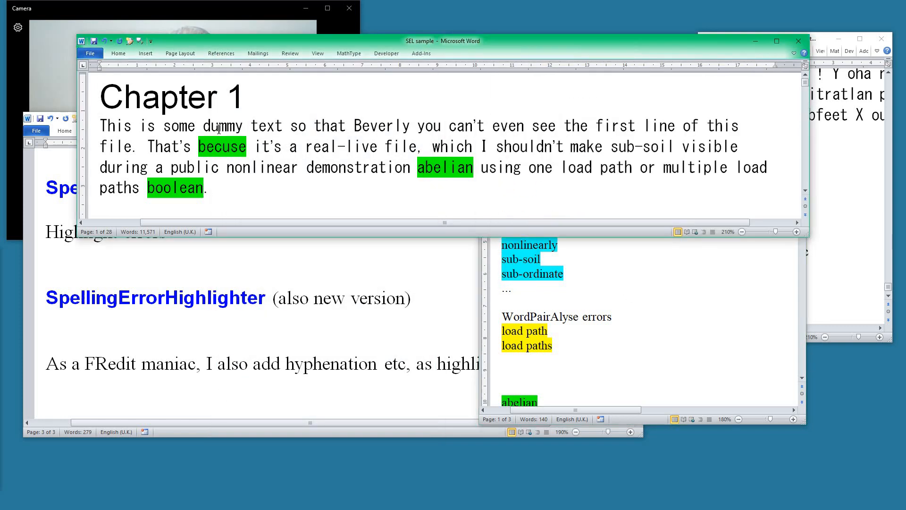
pyautogui.hotkey('alt', 'm')
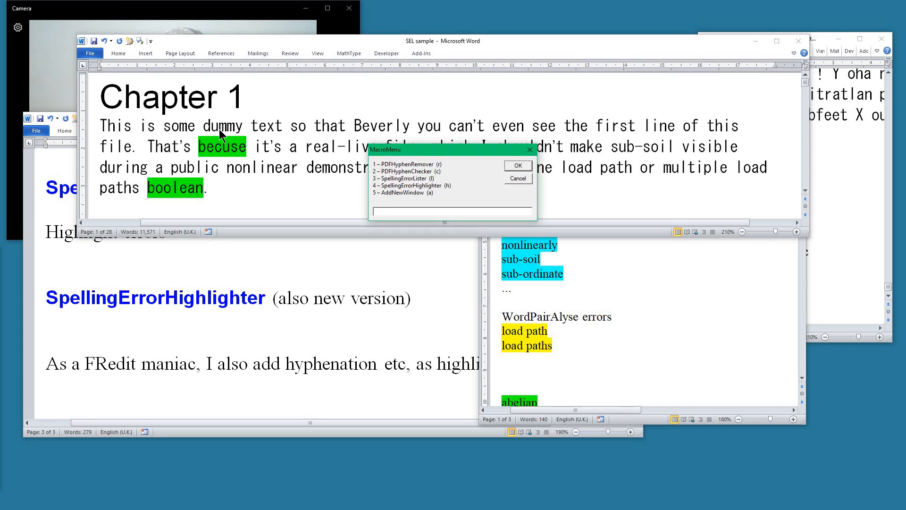
pyautogui.press('Return')
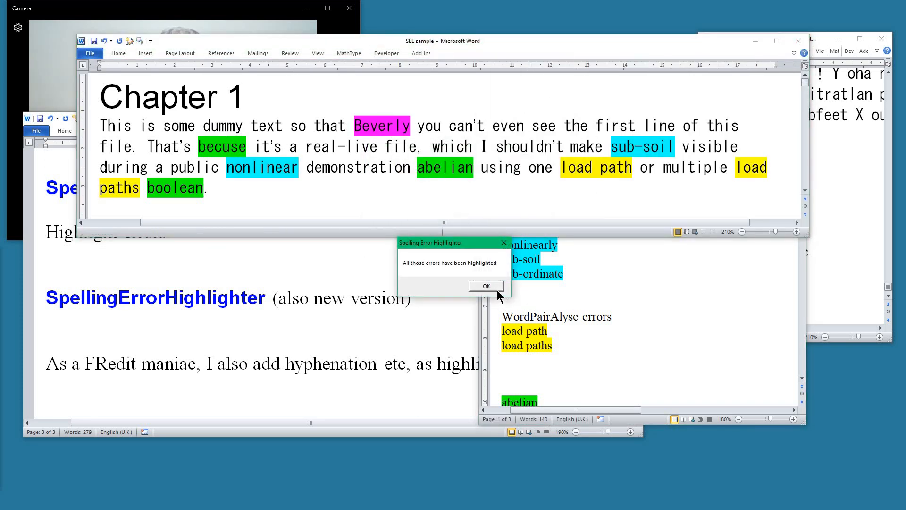
pyautogui.click(486, 286)
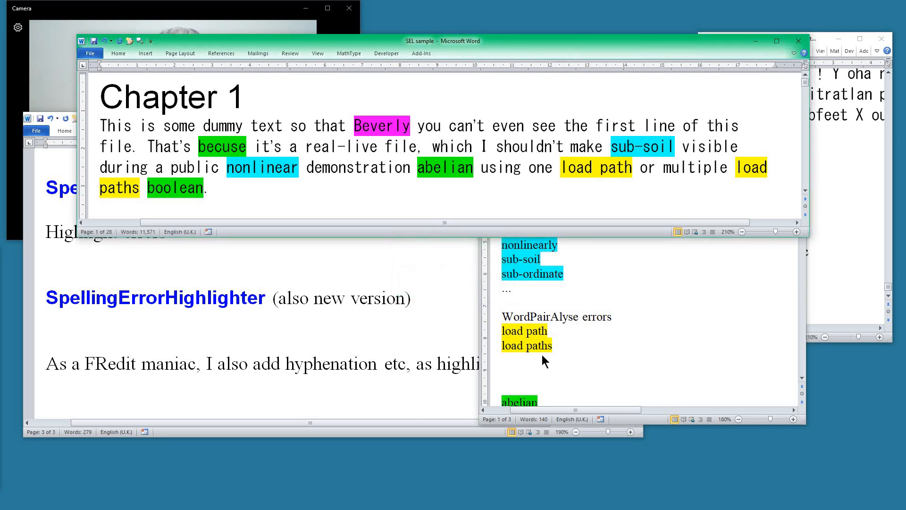
# - Review the closing notes in the PDFs and Word Titles document, then bring the highlighted SEL sample back in front
pyautogui.scroll(-3, 542, 358)
pyautogui.scroll(3, 543, 349)
pyautogui.click(359, 311)
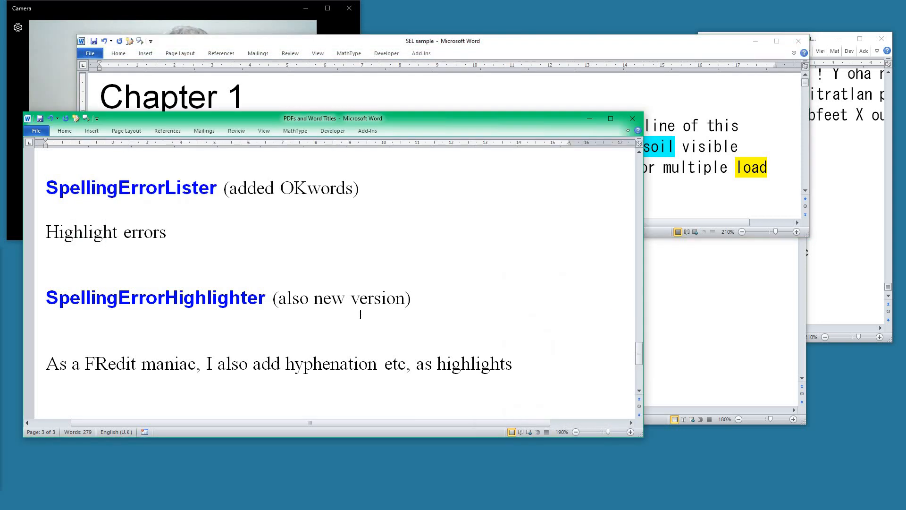
pyautogui.scroll(-1, 360, 313)
pyautogui.scroll(-3, 360, 314)
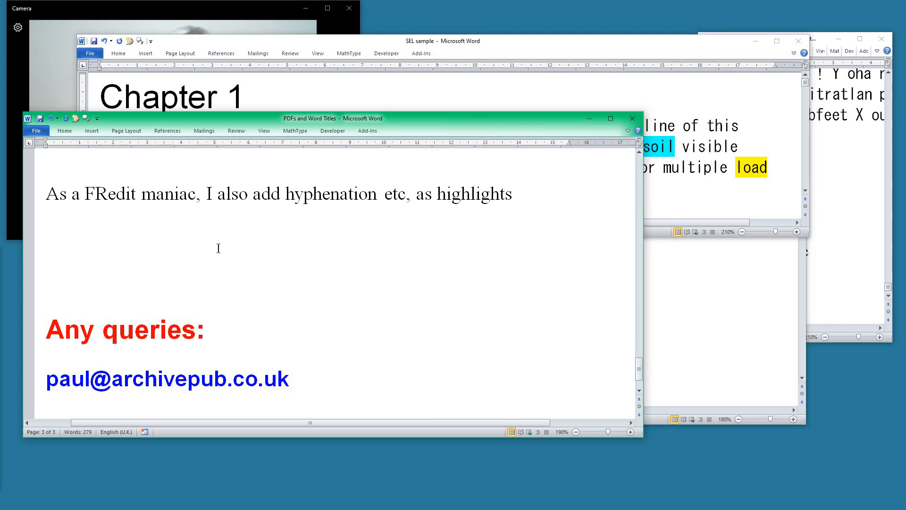
pyautogui.moveTo(615, 43); pyautogui.dragTo(635, 193)
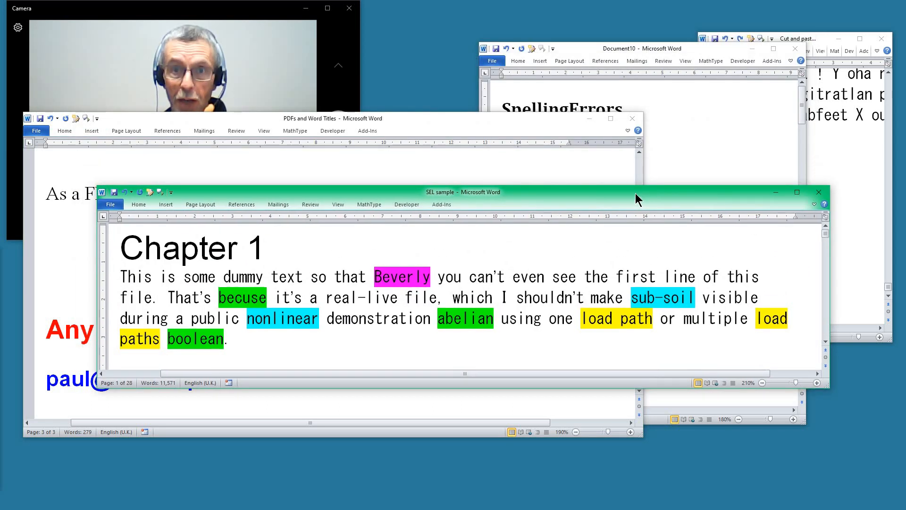